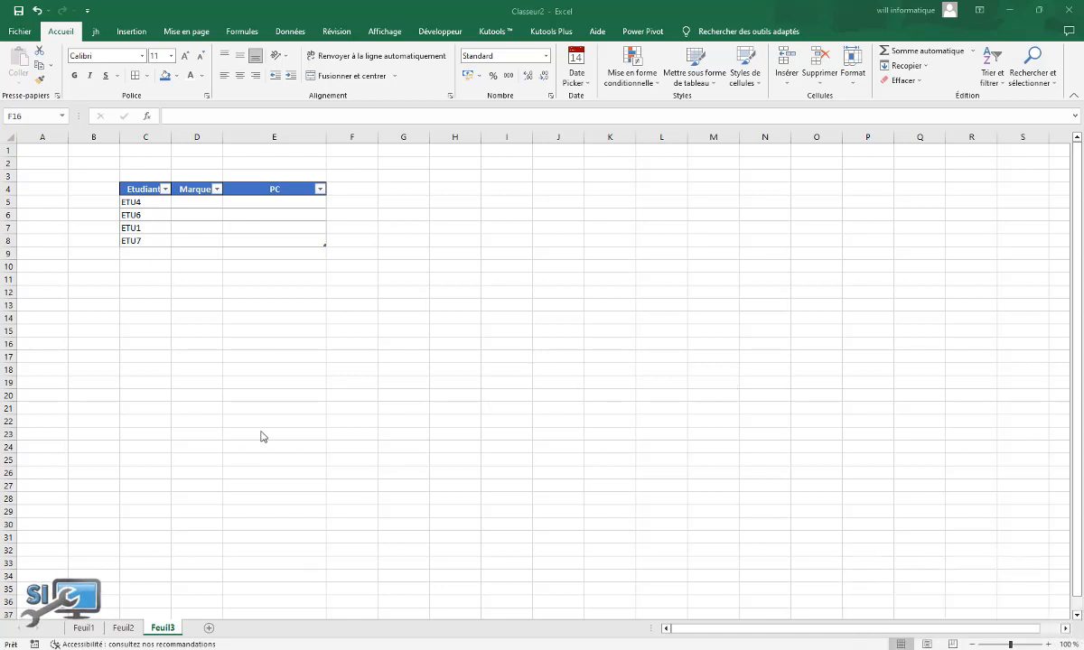
Choose HP SPECTRE in the PC cell for student ETU4, and replace that choice with DELL G5
click(265, 202)
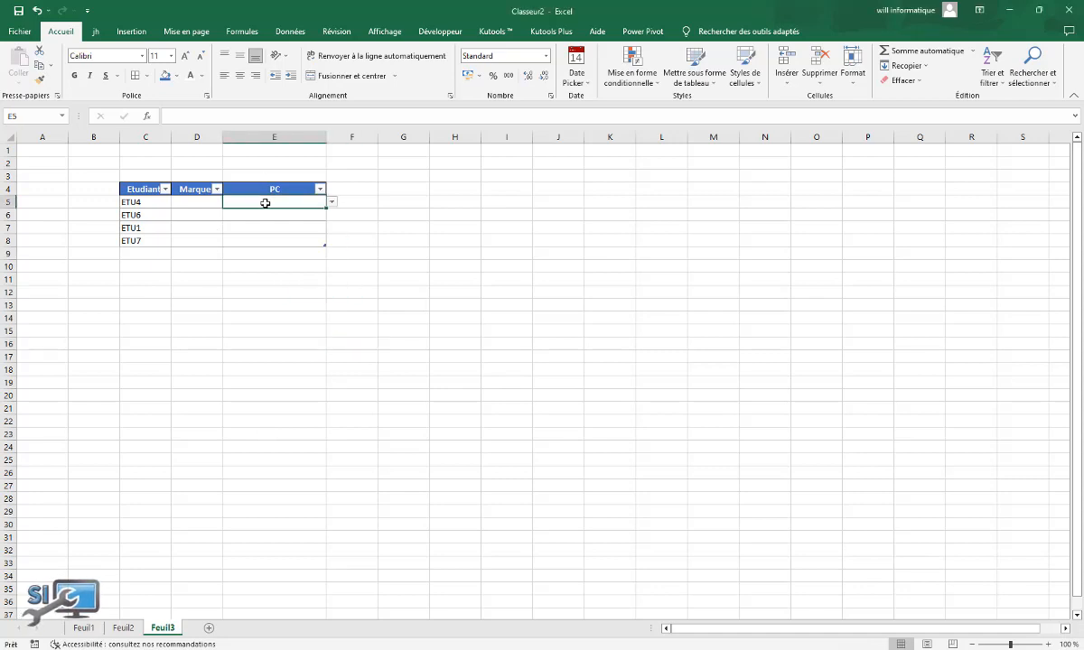
click(332, 205)
drag(331, 252, 334, 212)
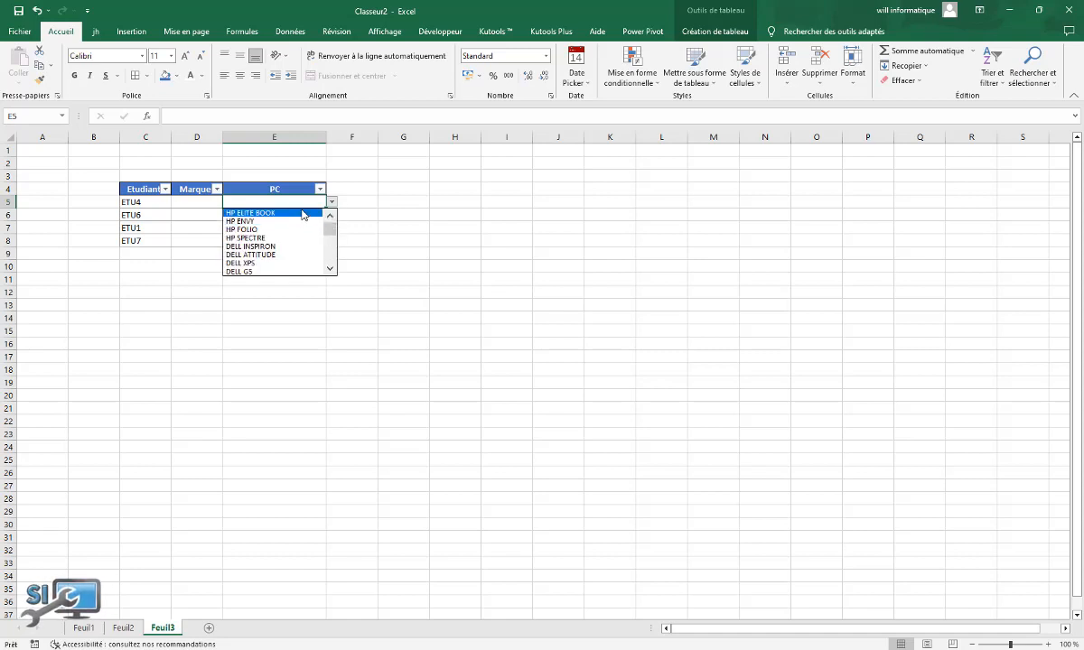
click(275, 239)
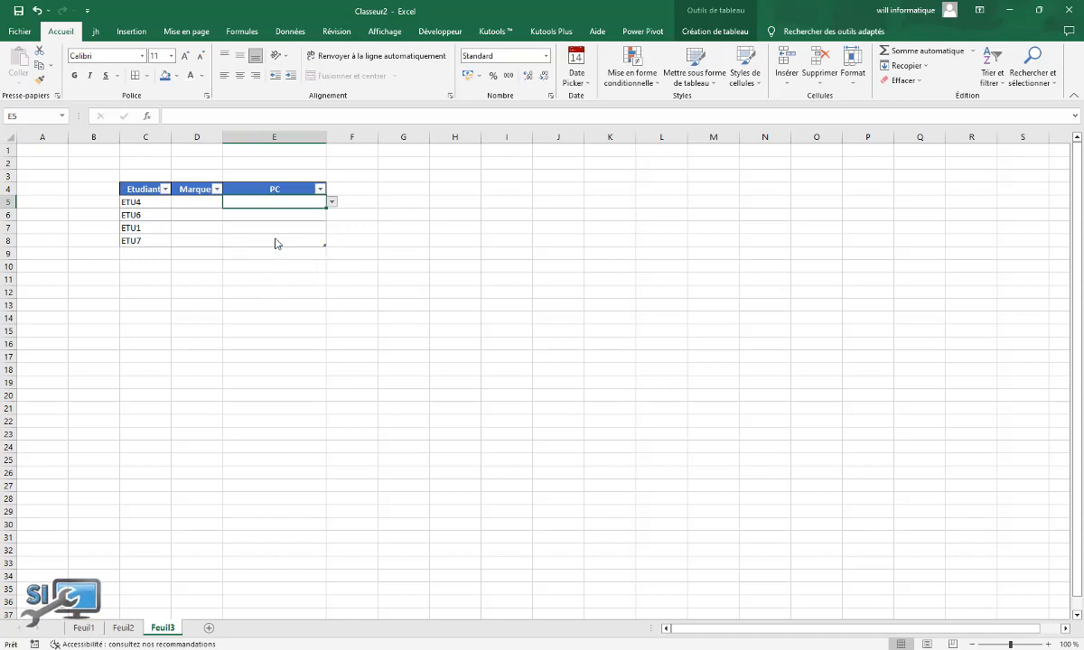
click(331, 205)
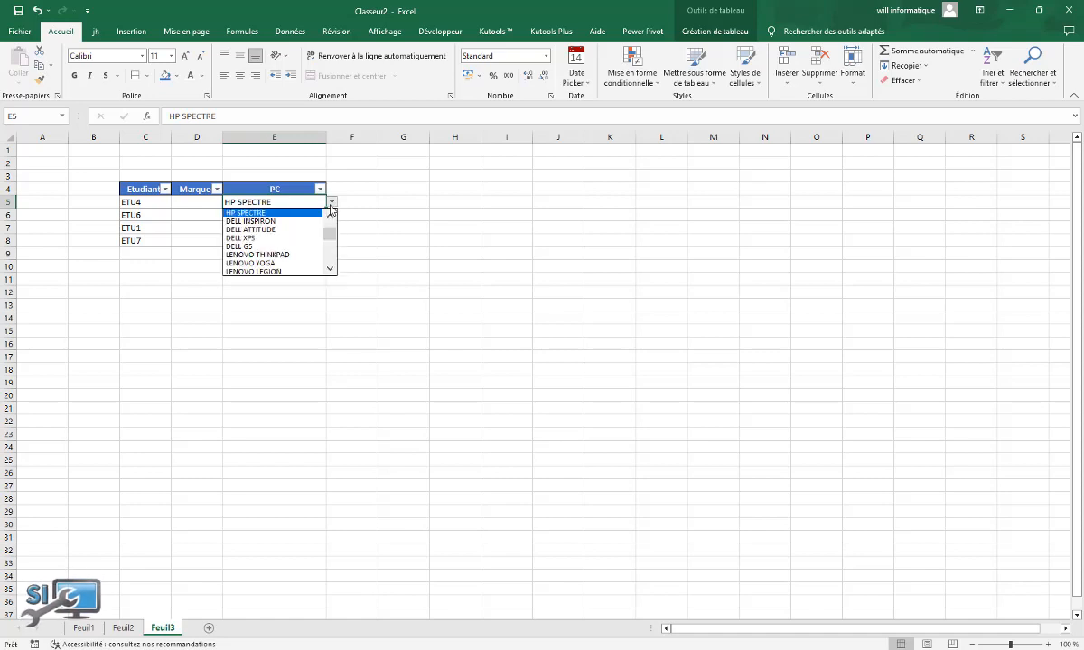
click(293, 248)
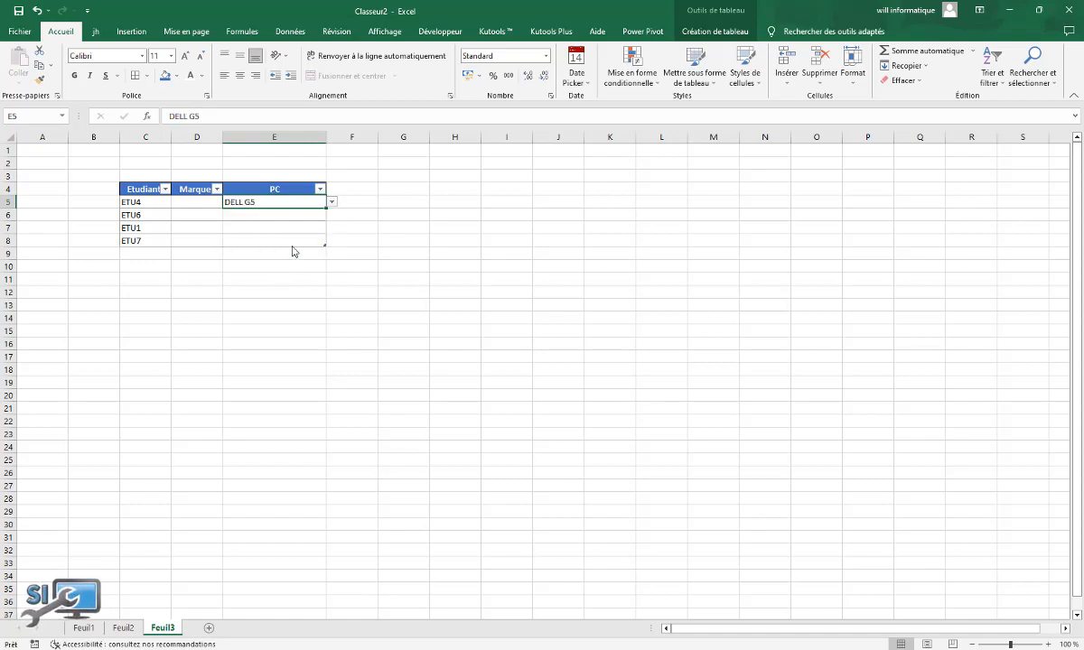
Choose MACBOOK as the Marque for student ETU4 in cell D5
click(218, 202)
click(228, 202)
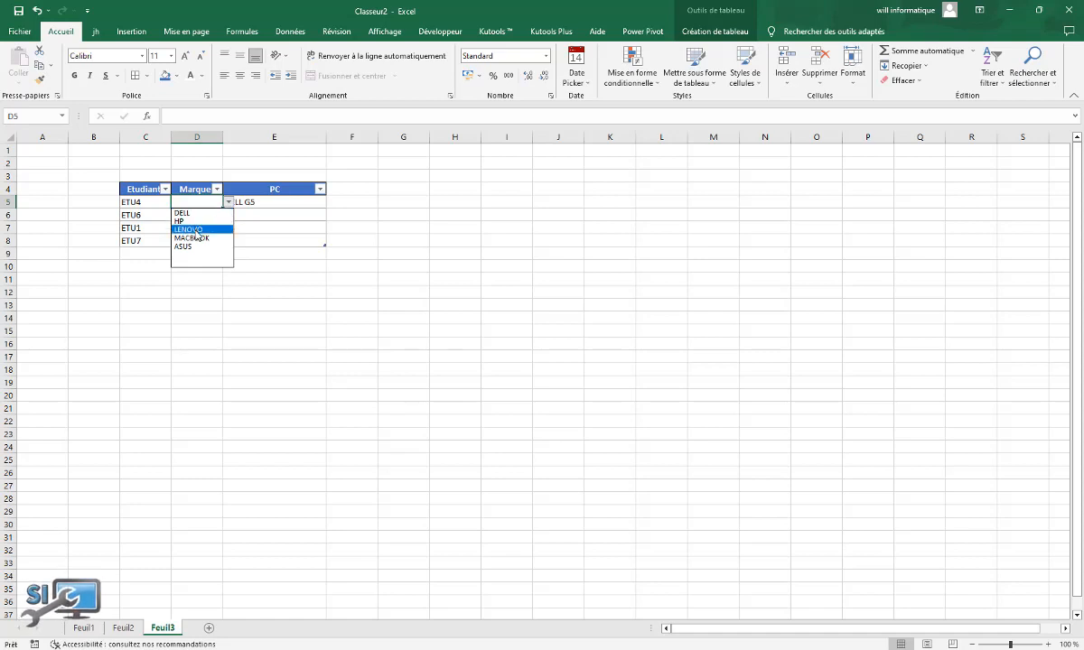
click(201, 239)
drag(403, 215, 403, 200)
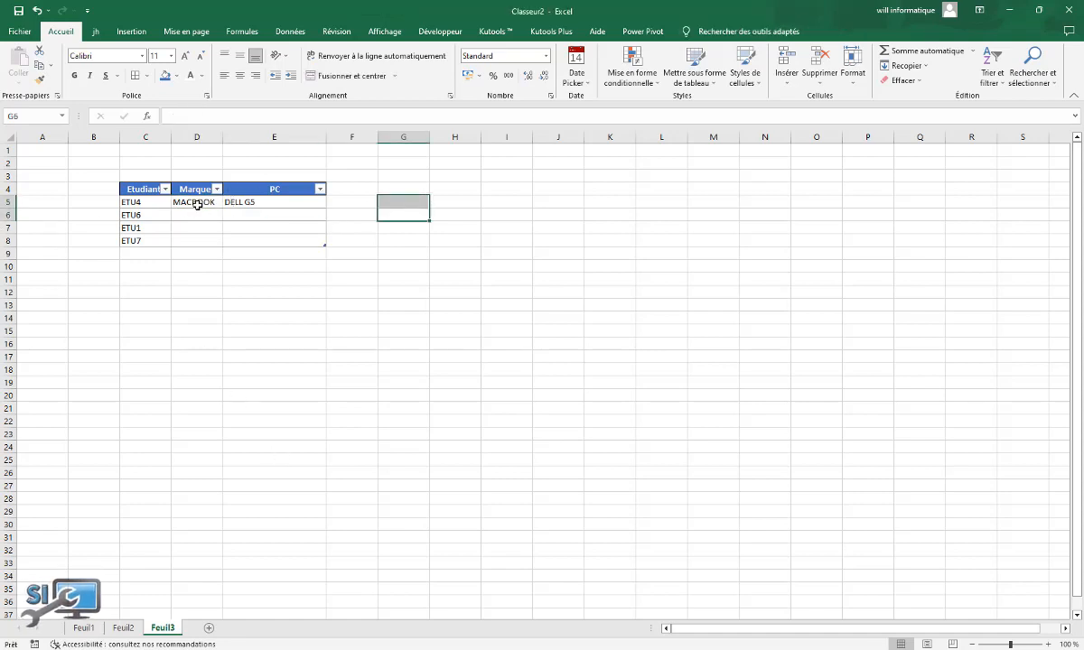
Examine the brand and PC model lists on sheet Feuil2, and return to the student table on Feuil3
click(119, 632)
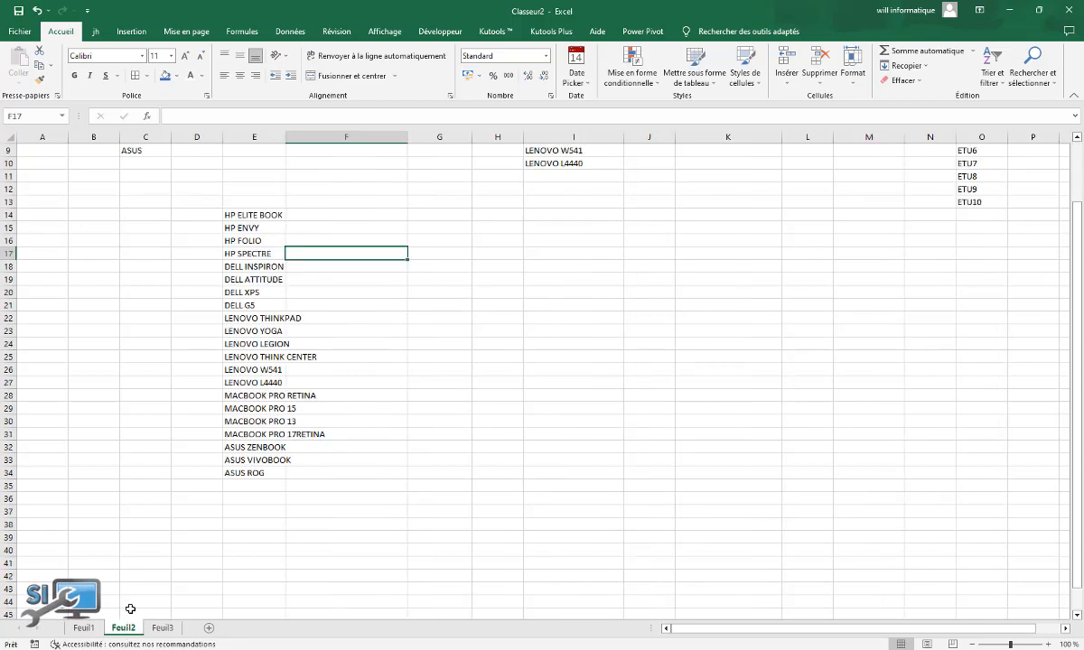
scroll(1081, 281, up, 3)
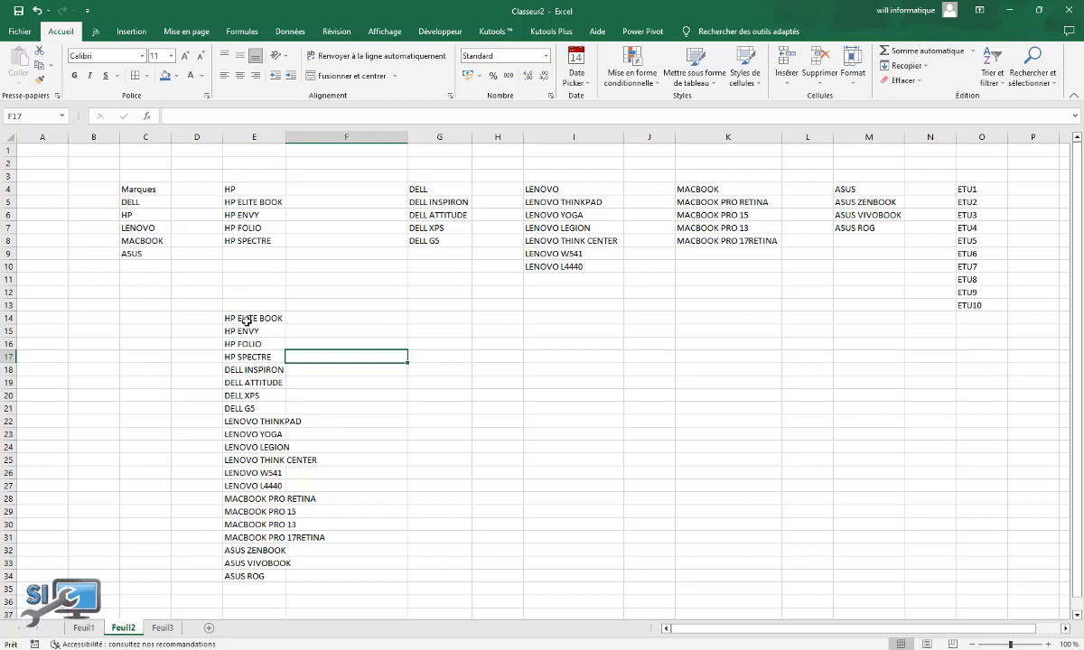
click(166, 628)
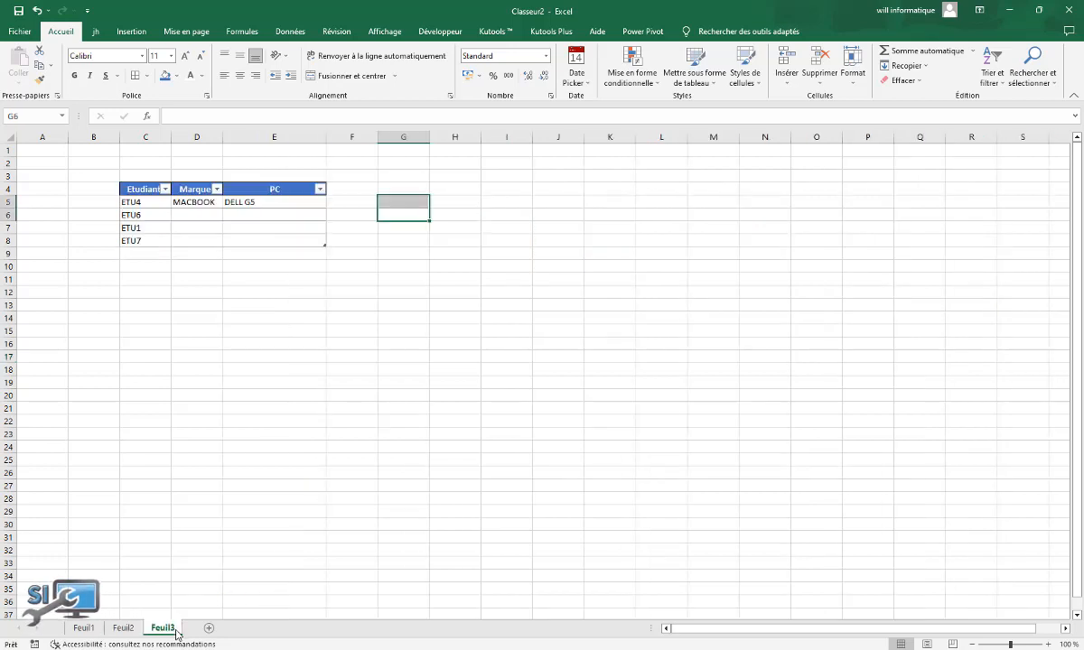
click(199, 217)
click(197, 206)
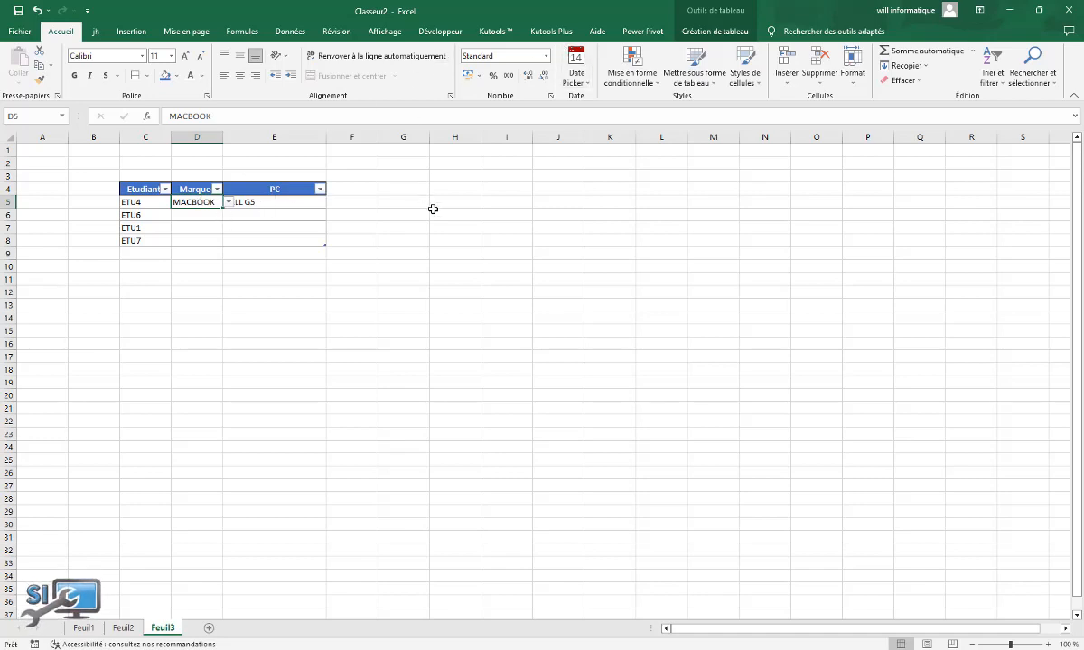
Add a list-type data validation to cell H5 with the brands in Feuil2 C5:C11 as its source
click(467, 202)
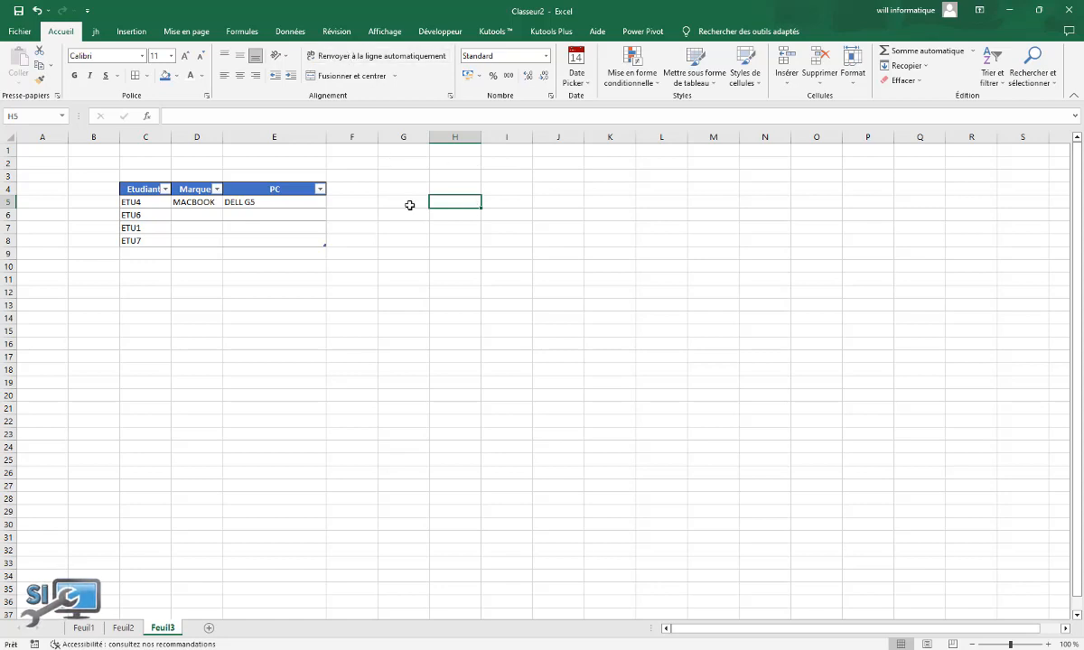
click(290, 32)
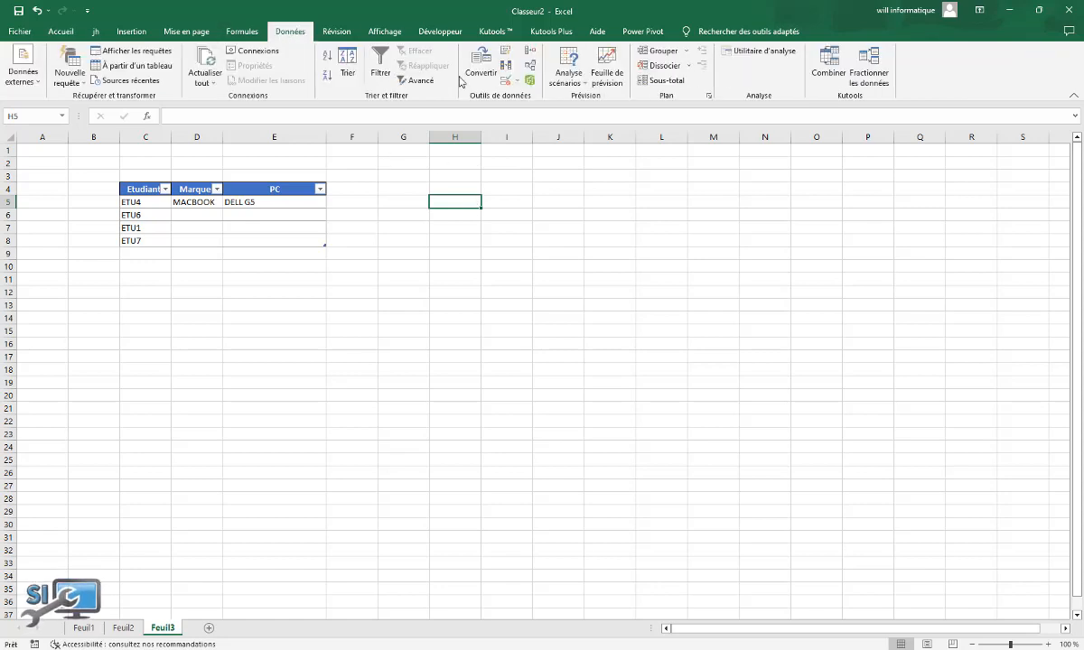
click(514, 80)
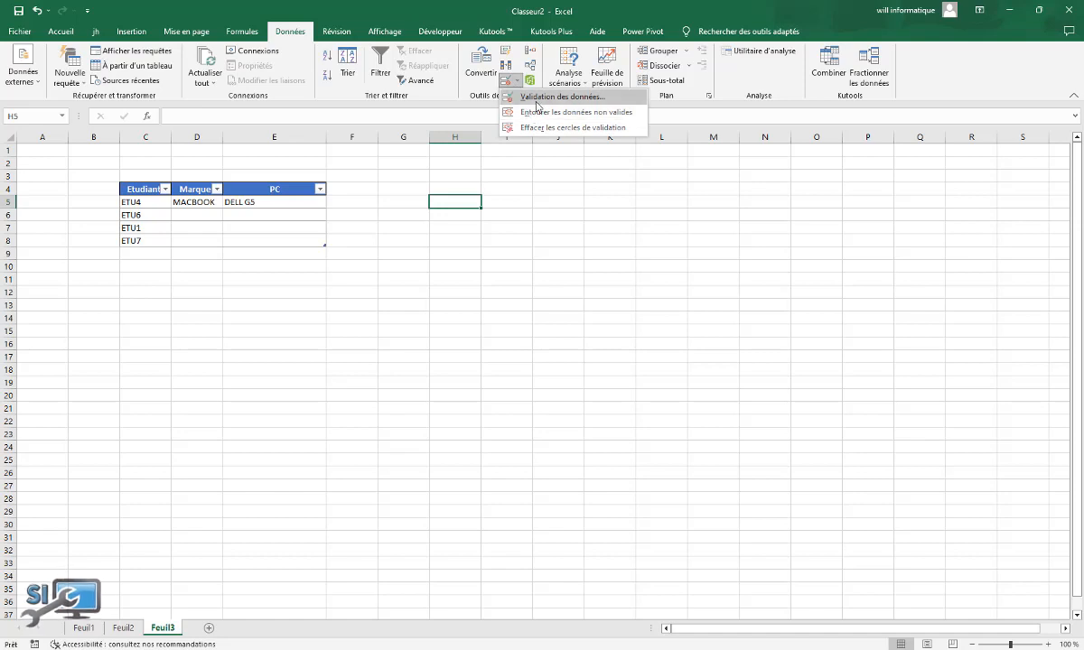
click(538, 97)
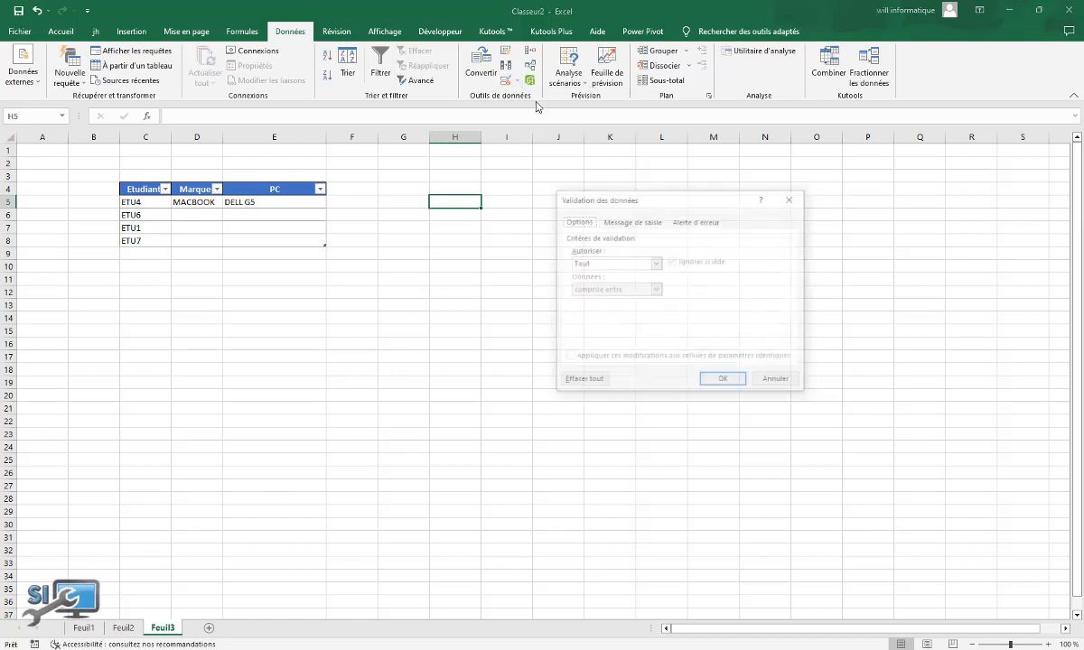
click(652, 263)
click(597, 301)
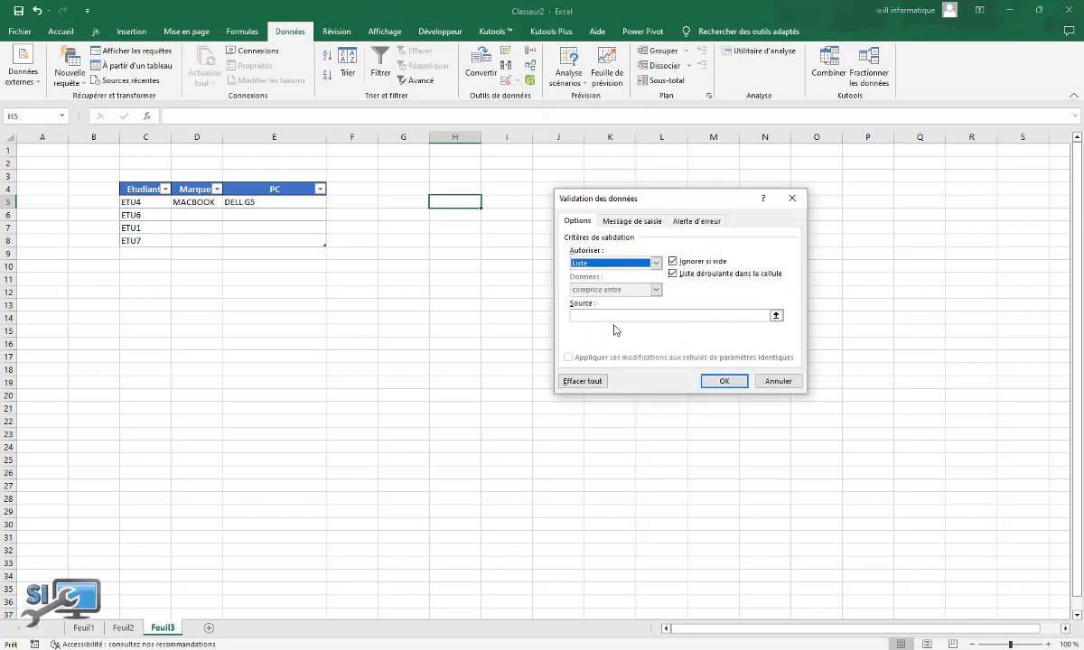
click(617, 315)
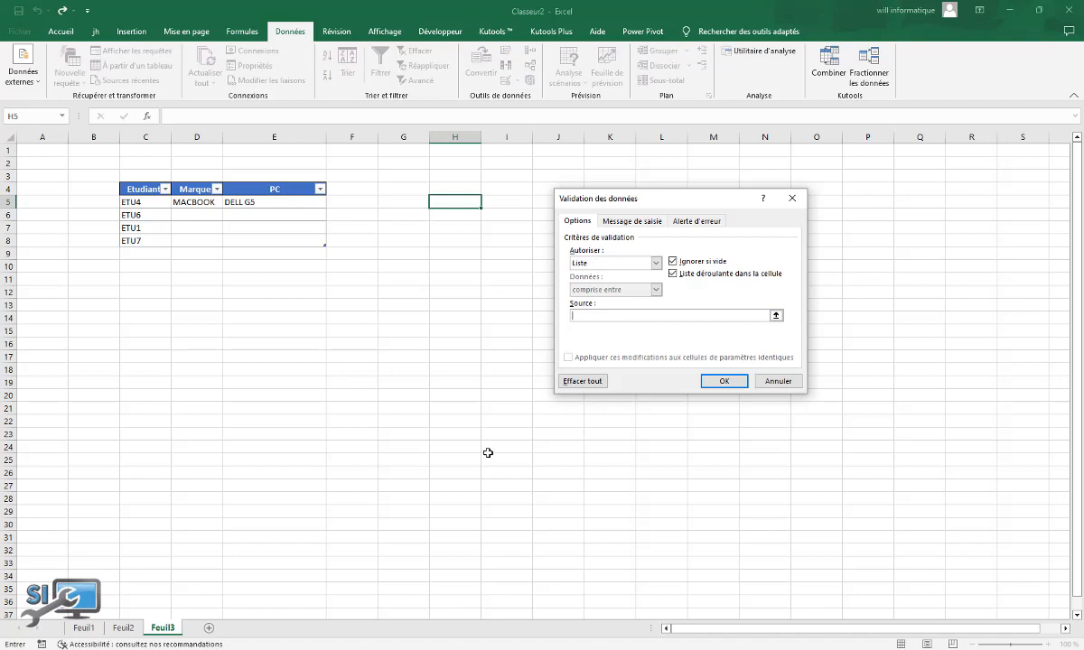
click(129, 631)
drag(129, 202, 143, 282)
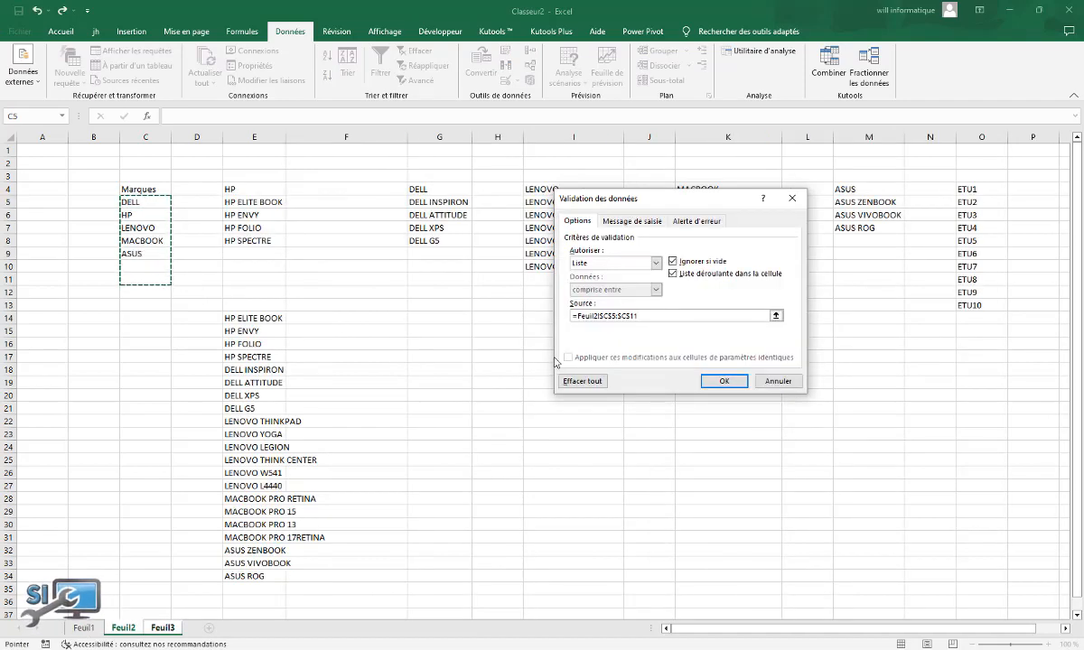
click(720, 380)
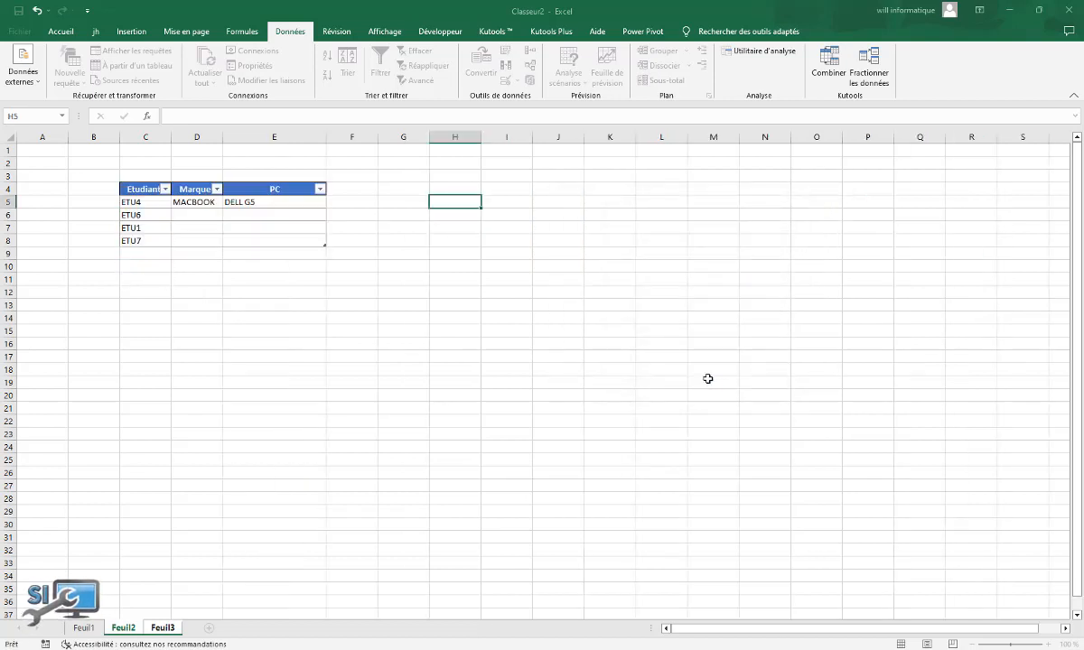
Test the brand drop-down list in H5 by choosing HP and switching to LENOVO
click(486, 203)
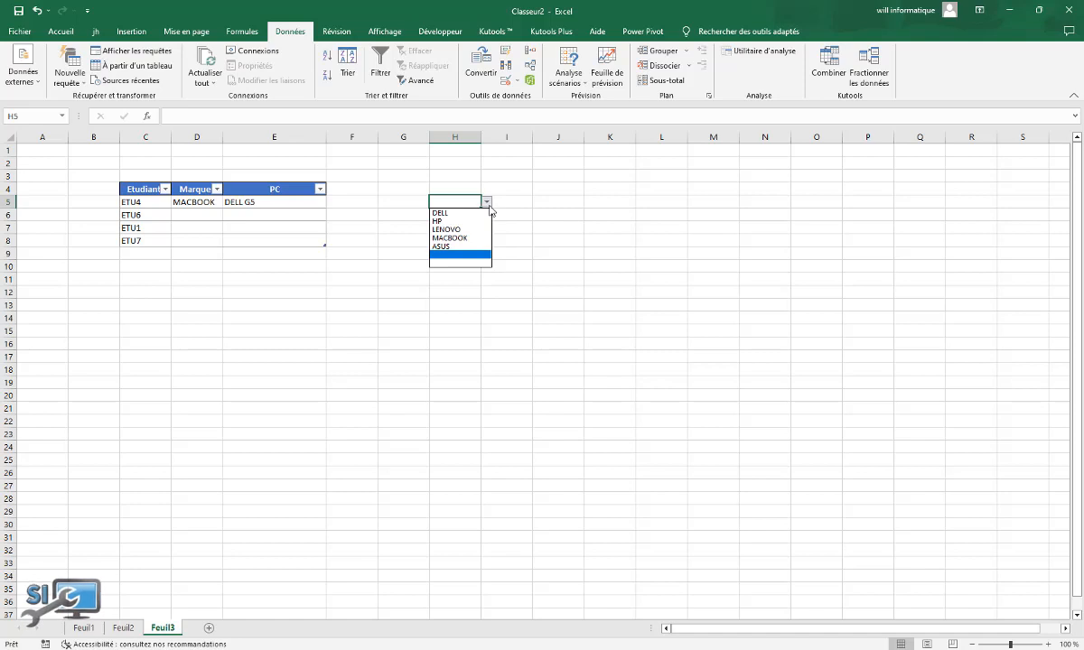
click(485, 221)
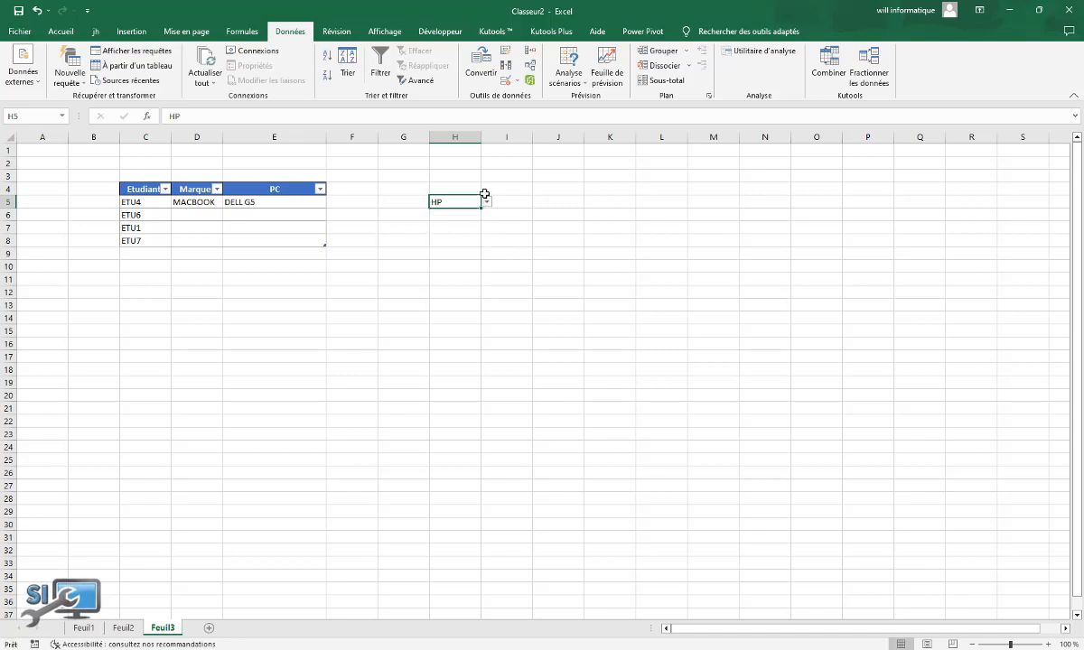
click(486, 203)
click(461, 230)
Add a list-type data validation to cell J5 with the PC models in Feuil2 E14:E35 as its source
click(546, 201)
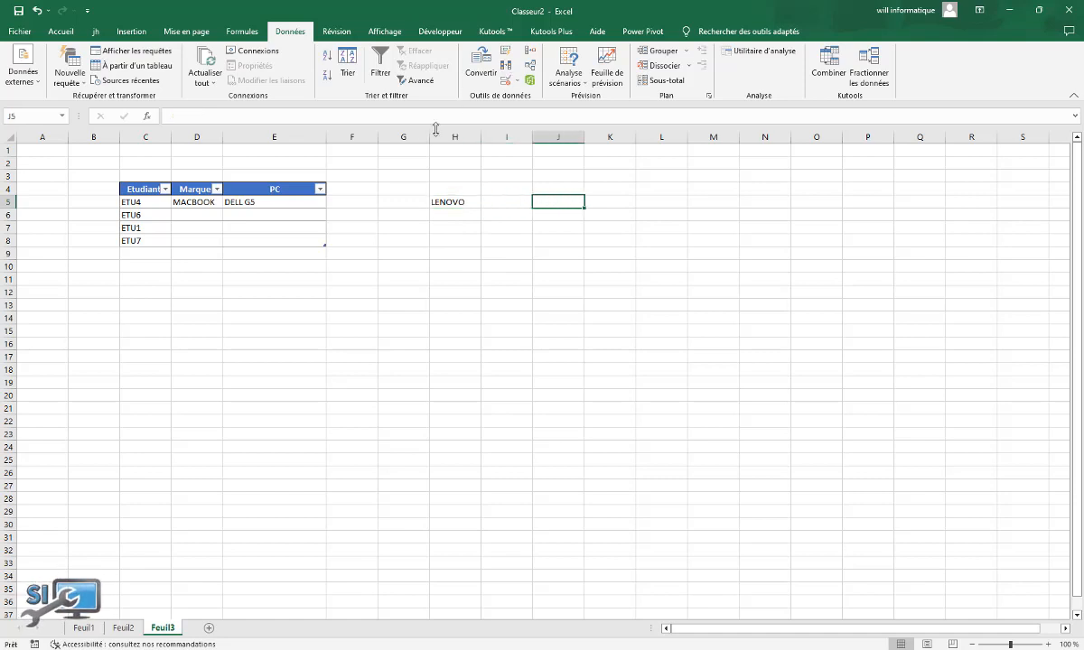
click(505, 80)
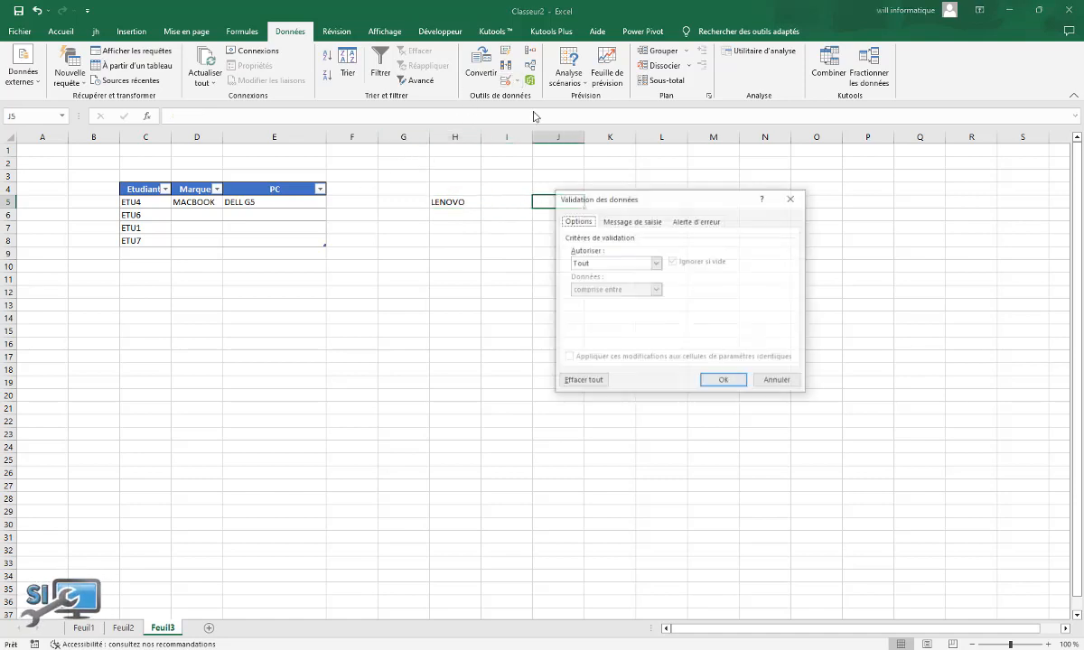
click(585, 263)
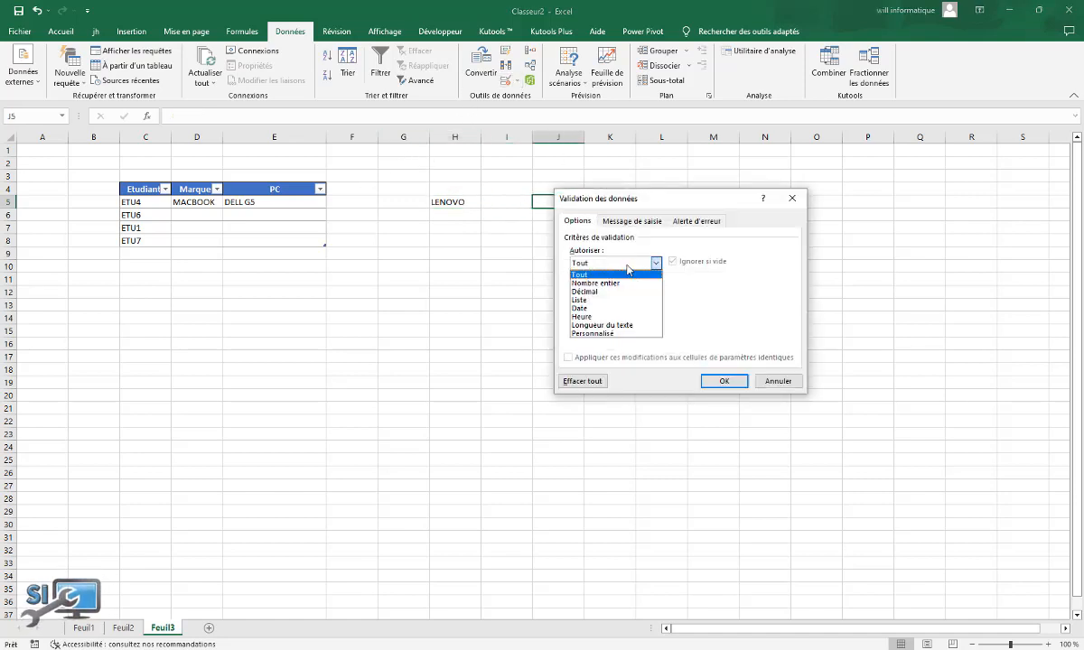
click(588, 288)
click(620, 316)
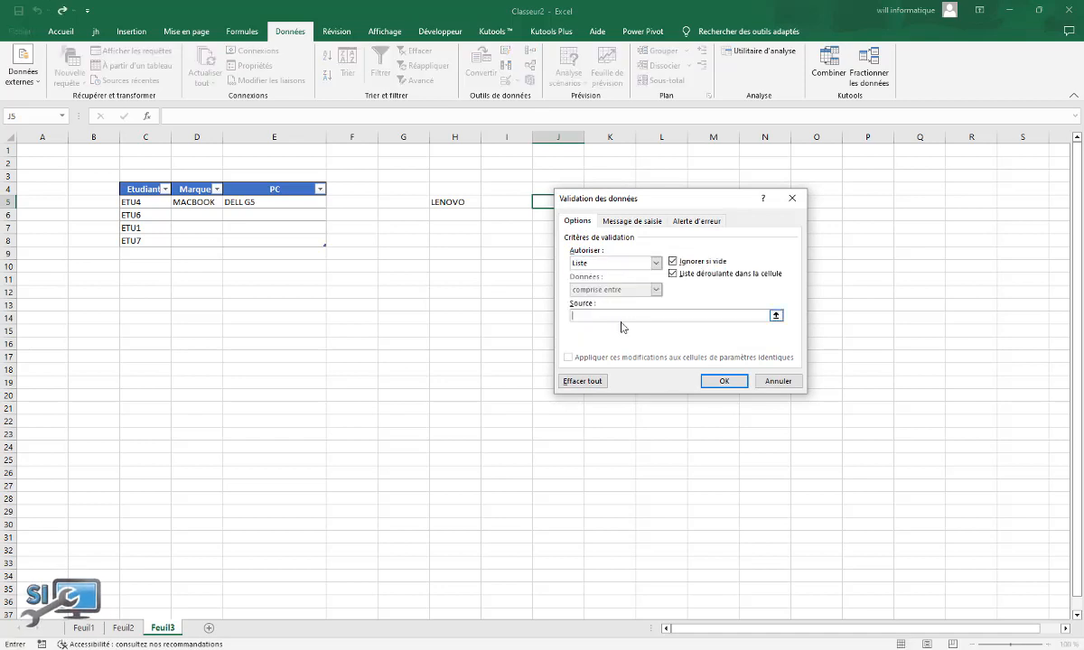
click(124, 627)
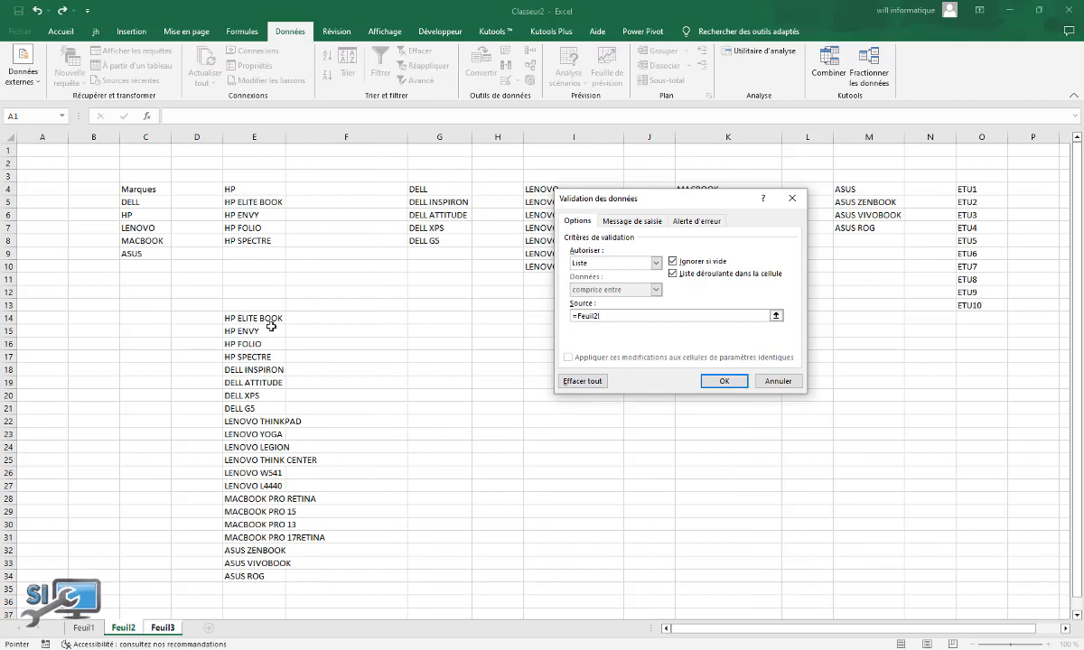
drag(254, 318, 264, 589)
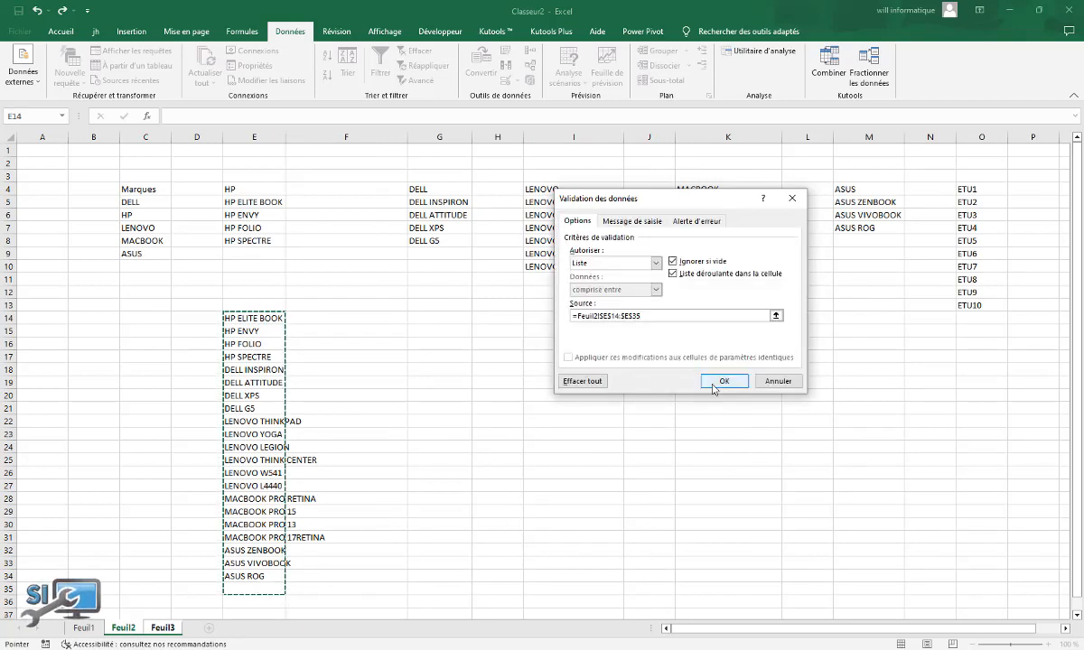
click(719, 381)
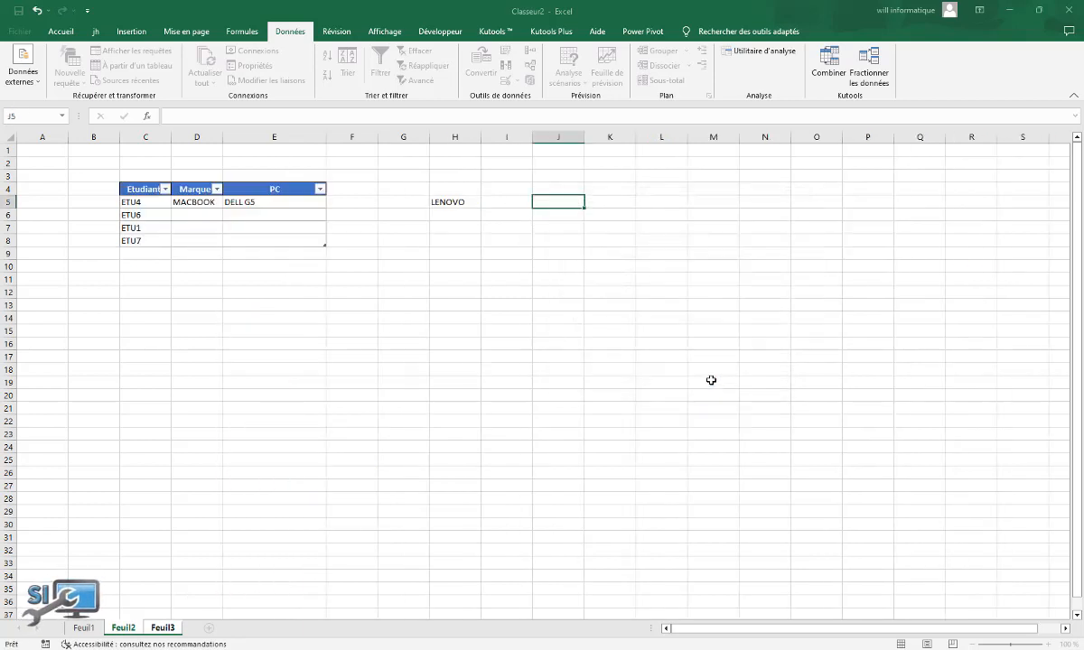
Choose HP SPECTRE from the drop-down list in J5 and widen column J to fit the model names
click(590, 202)
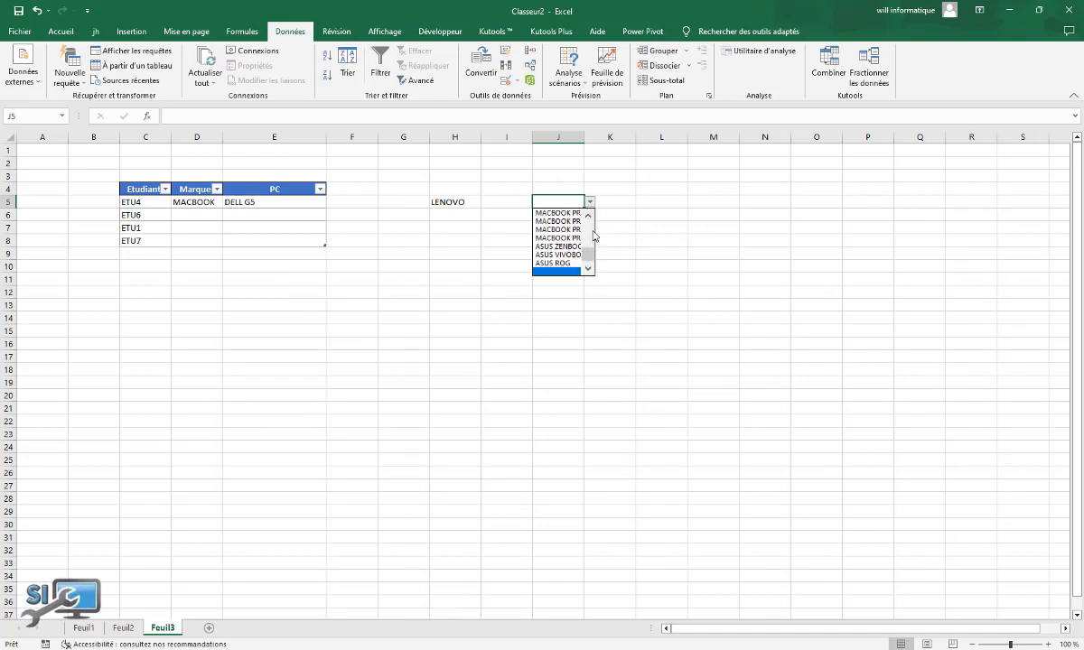
scroll(593, 236, up, 3)
click(560, 222)
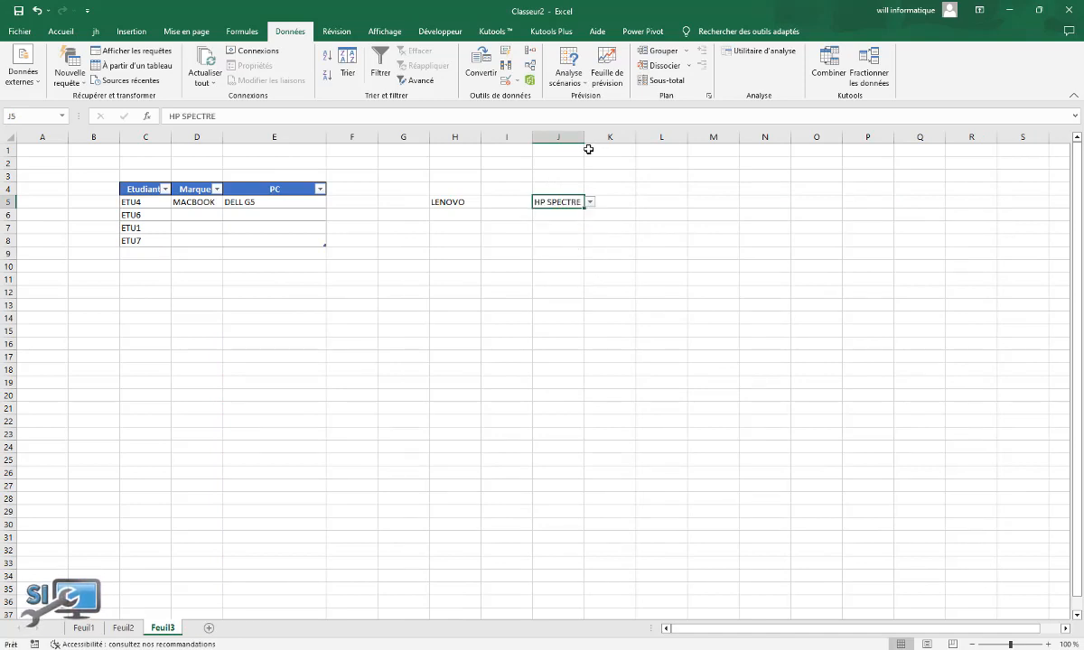
drag(588, 138, 620, 138)
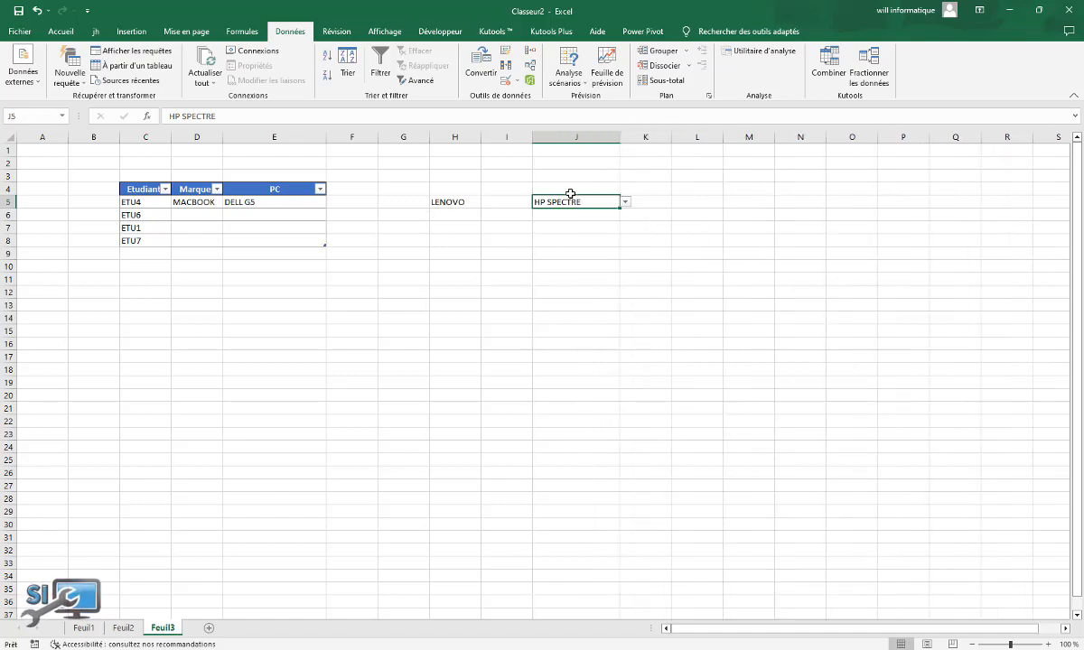
Change the brand in H5 to HP and select the PC model cell J5
click(475, 202)
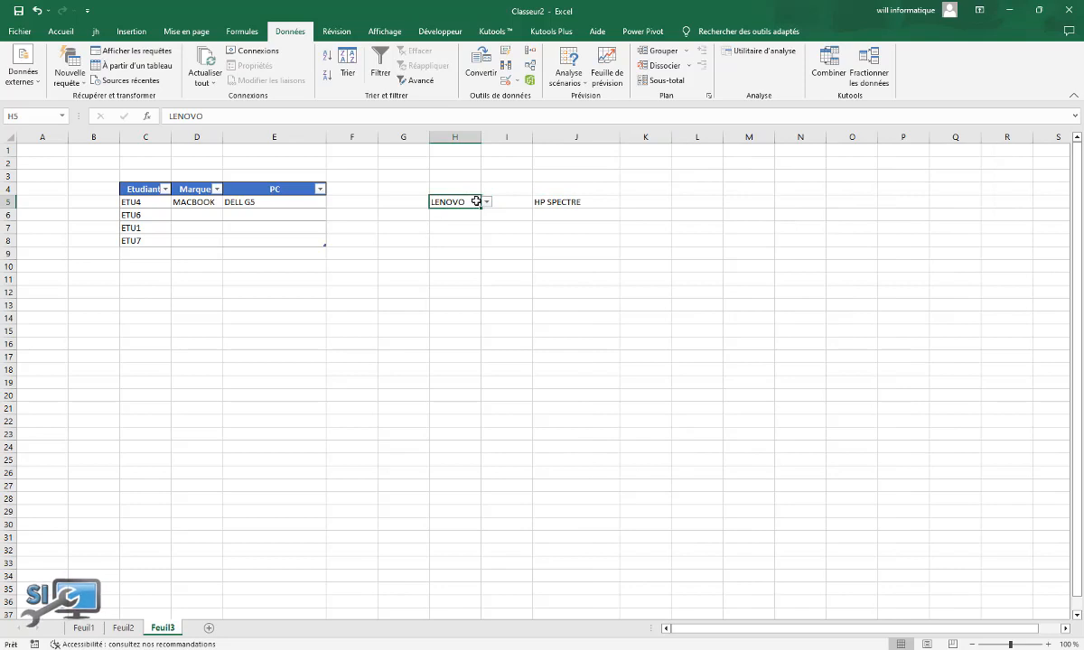
click(486, 202)
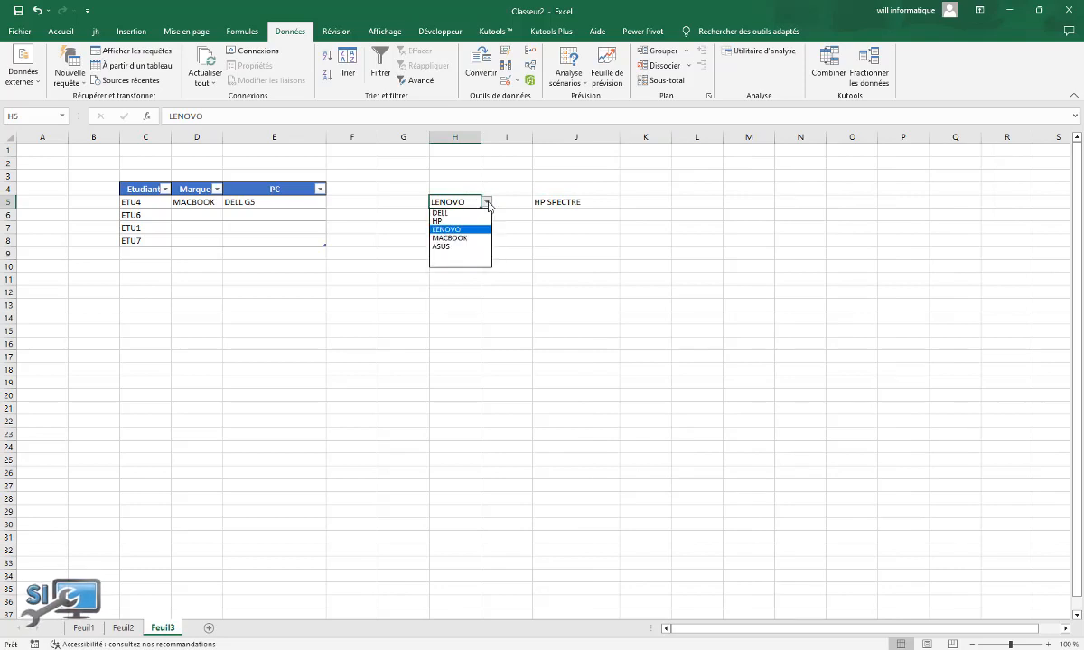
click(474, 222)
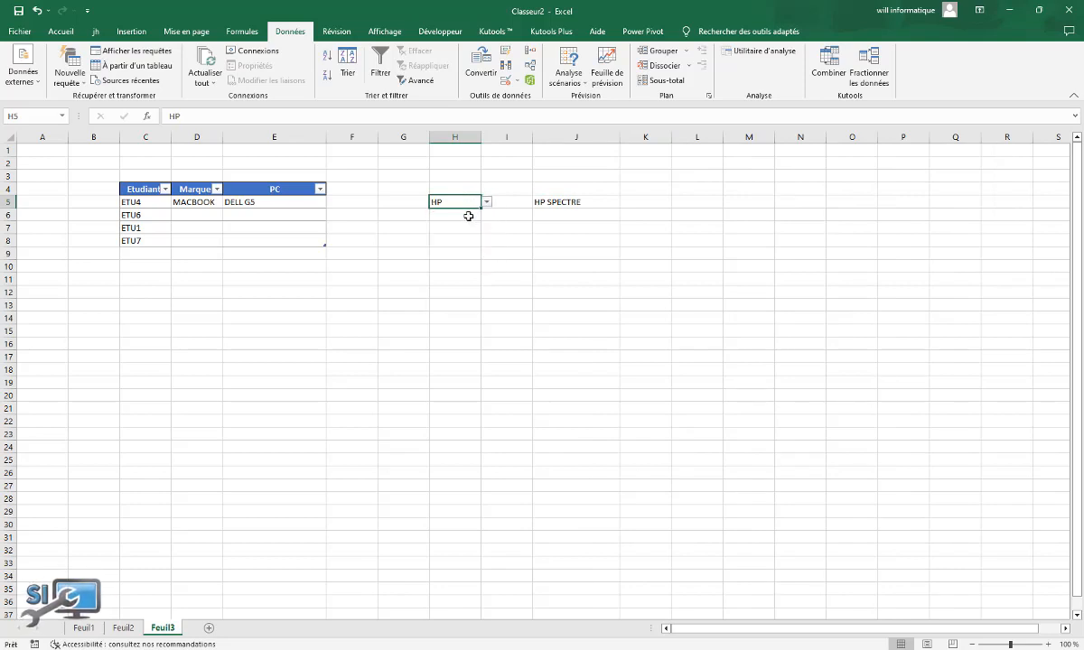
click(560, 202)
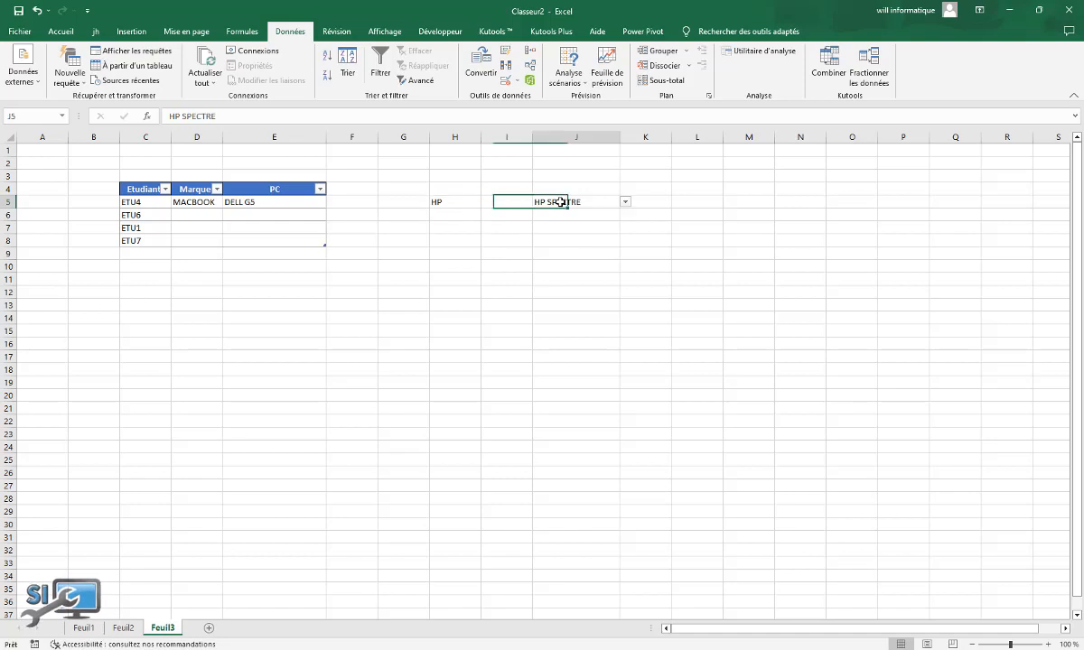
Browse the PC models offered by the drop-down list in J5 with HP as the brand
click(626, 205)
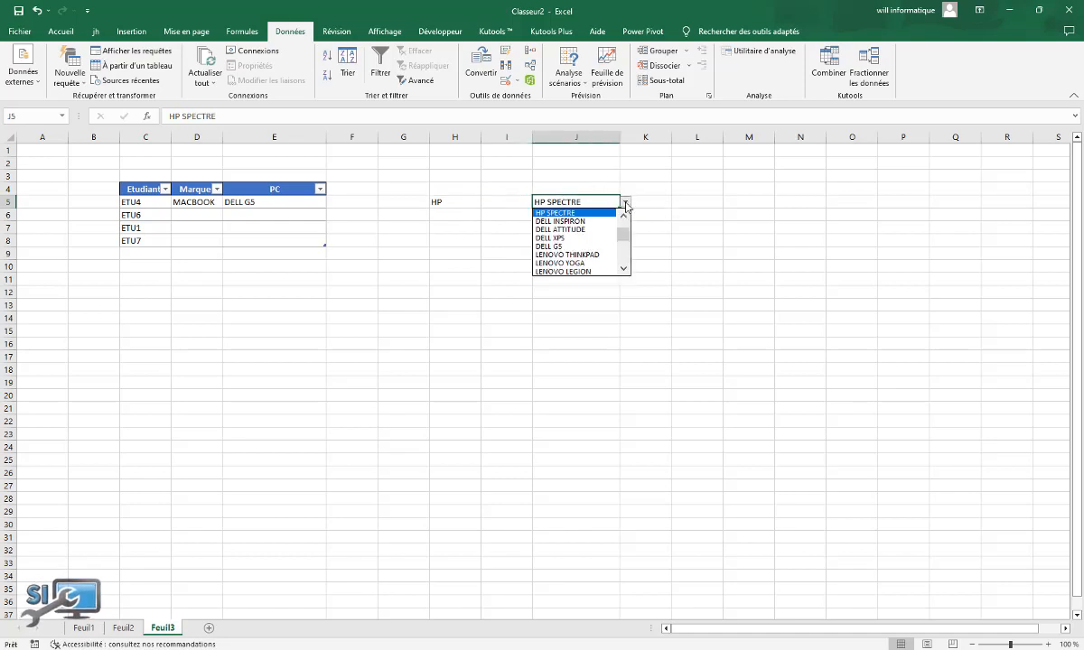
click(622, 213)
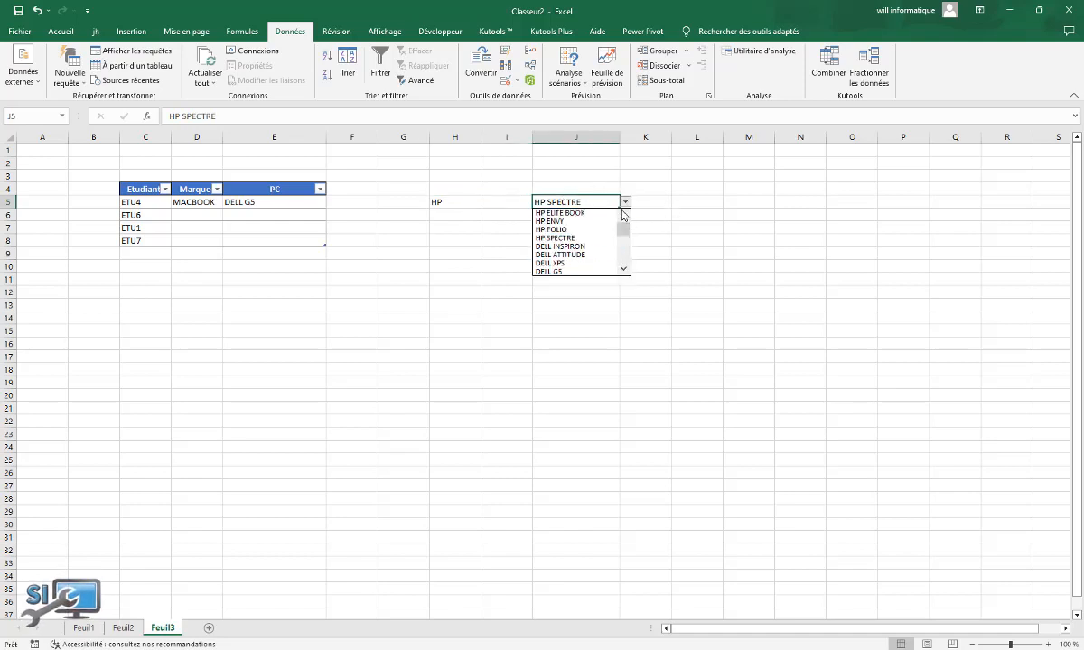
click(462, 207)
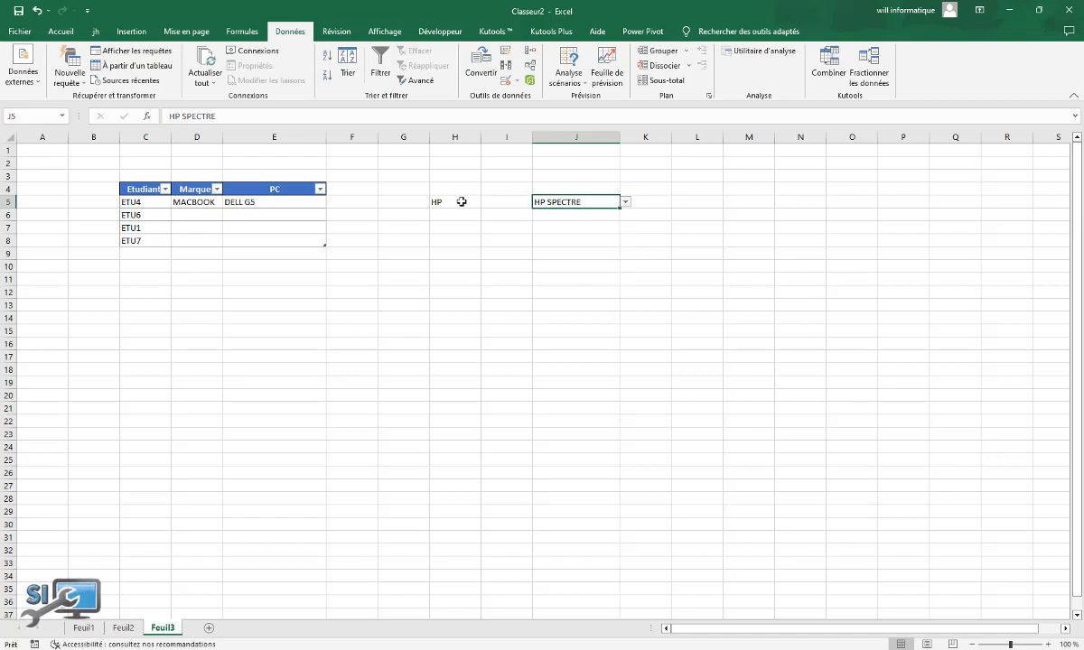
Change the brand in H5 to LENOVO using its drop-down list
click(434, 193)
click(486, 202)
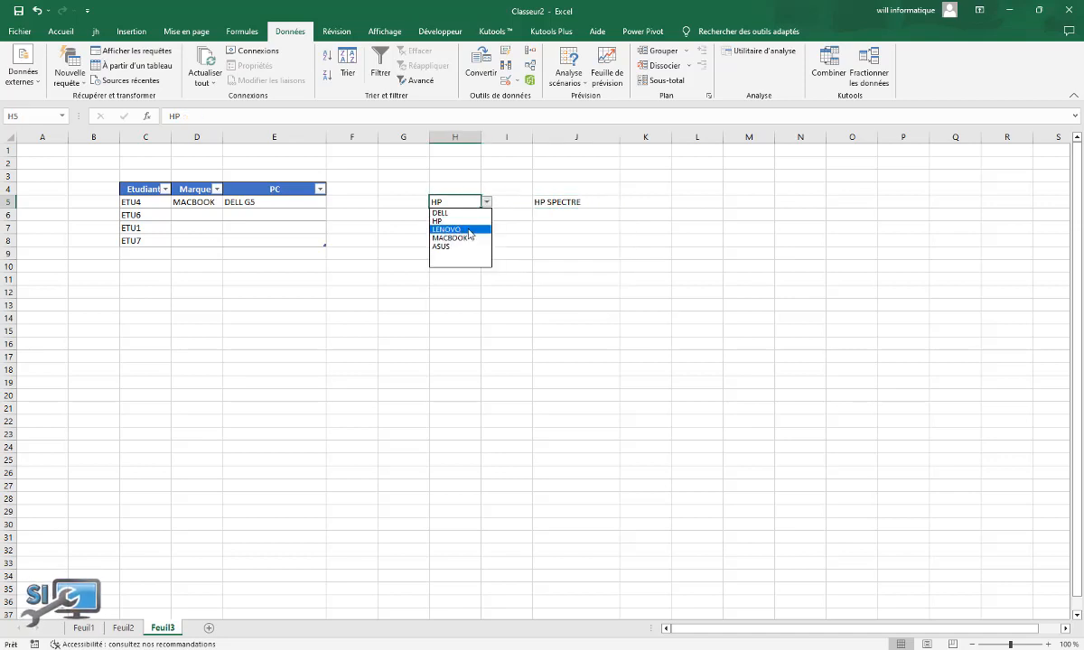
click(451, 229)
Check which PC models the J5 drop-down list offers with LENOVO as the brand, keeping the current model
click(570, 206)
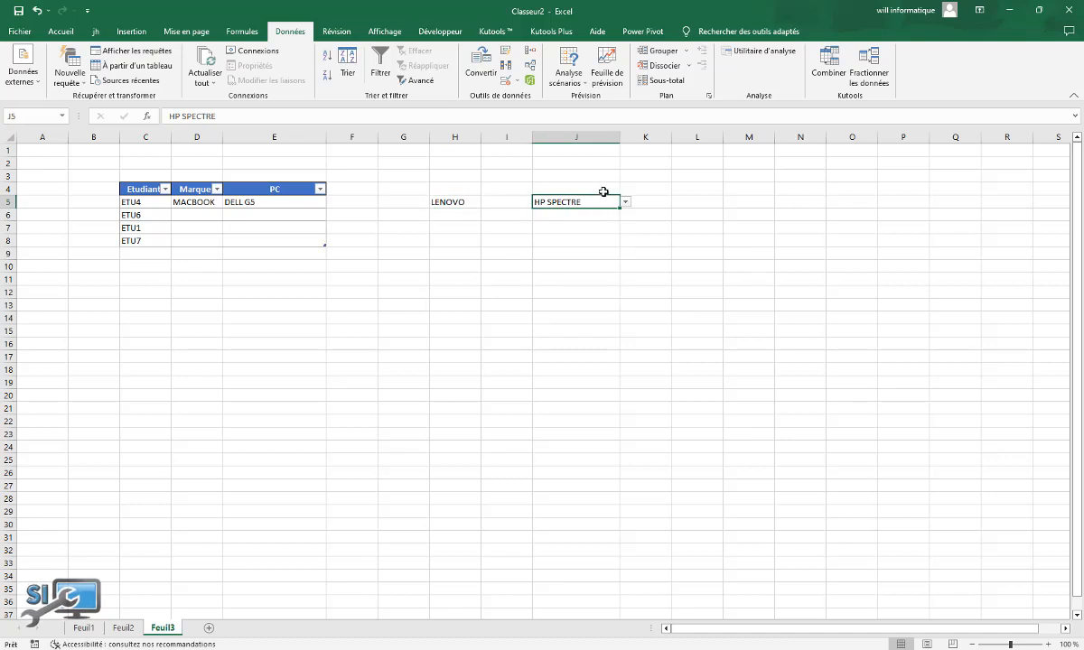
click(626, 203)
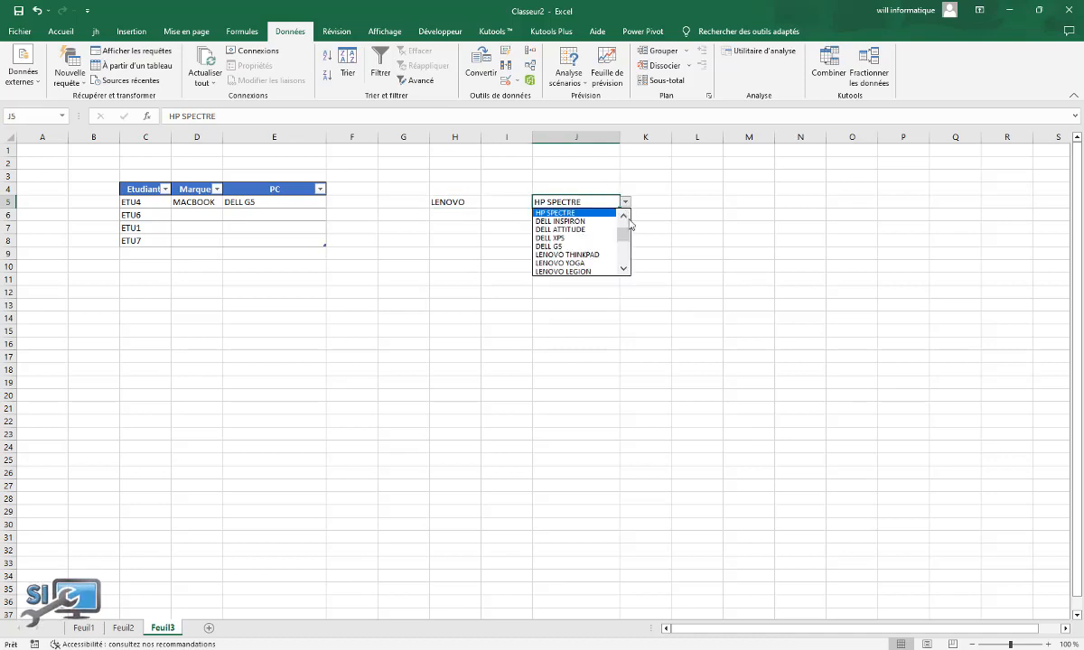
scroll(631, 240, down, 1)
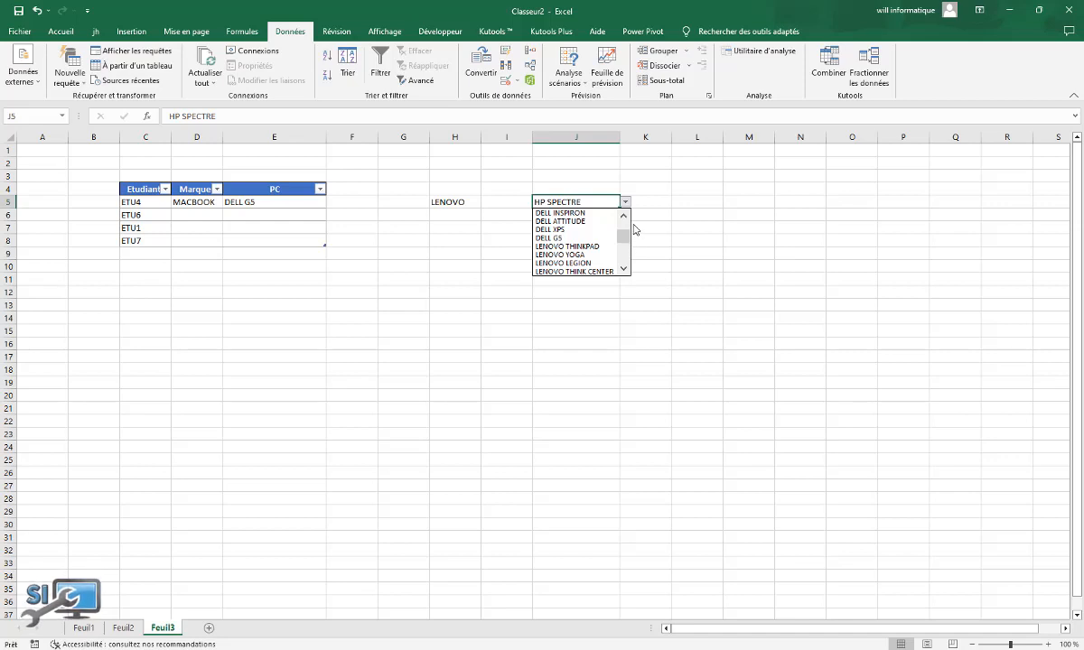
scroll(628, 230, up, 4)
drag(627, 230, 623, 192)
click(722, 244)
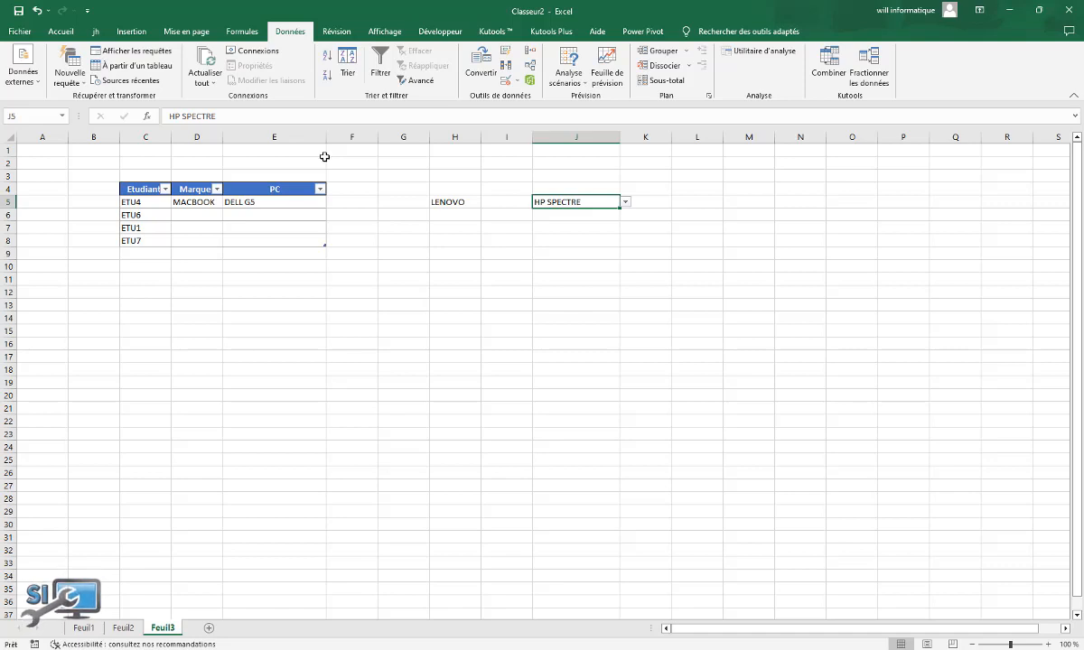
Auto-fit column D to its contents and select the table's first Marques and PC cells in turn
double_click(222, 136)
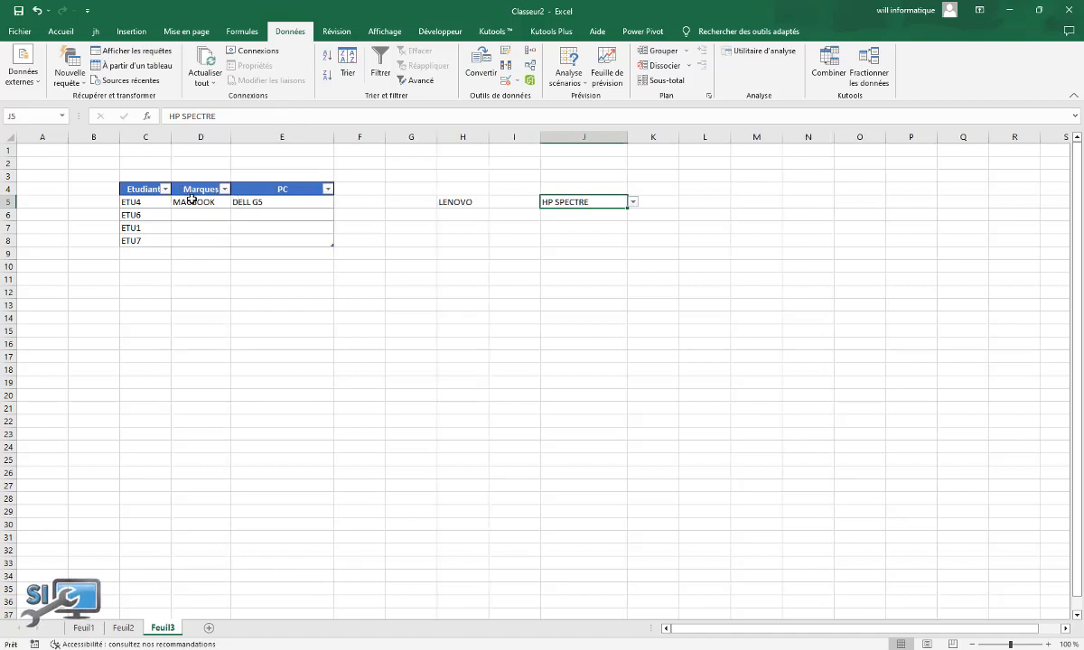
click(197, 202)
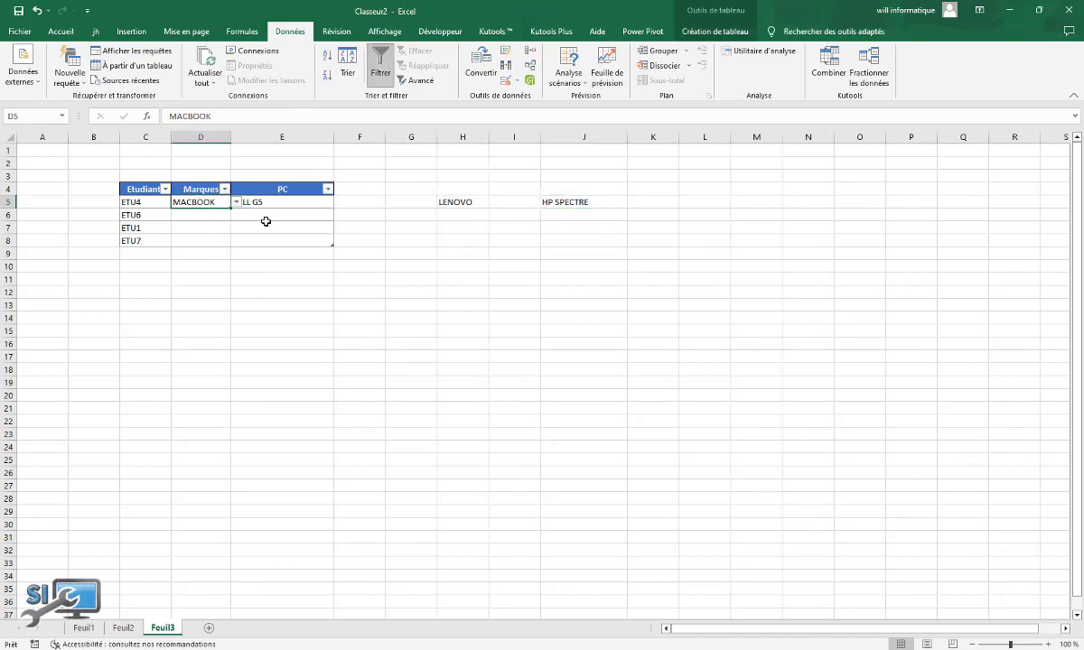
click(291, 202)
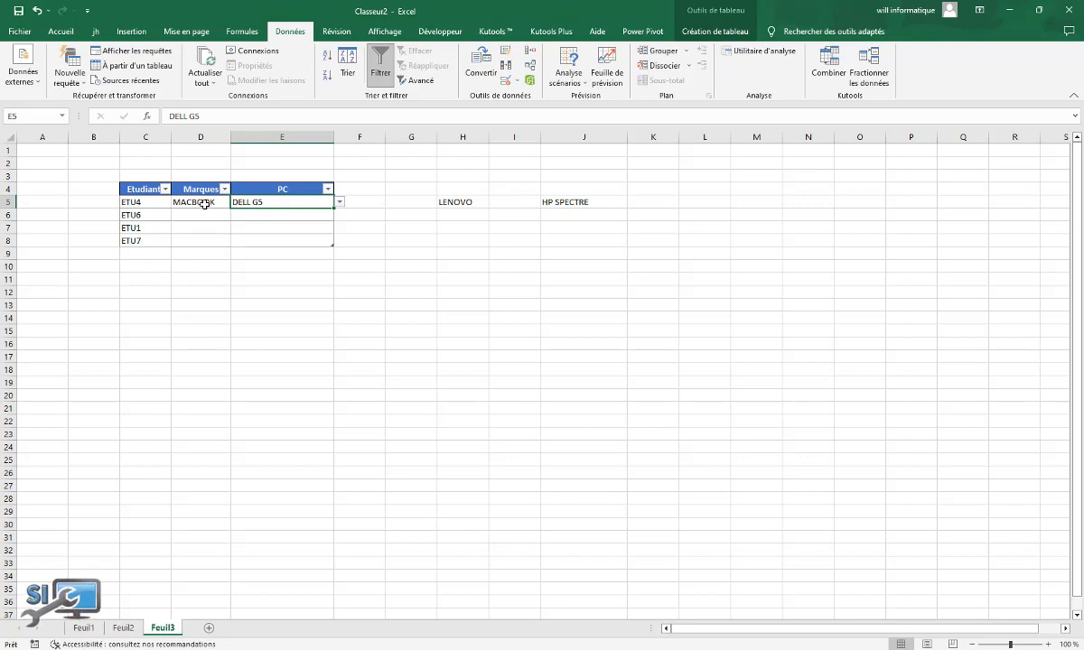
Review the brand list and the HP model column with its heading in Feuil2
click(131, 631)
click(479, 331)
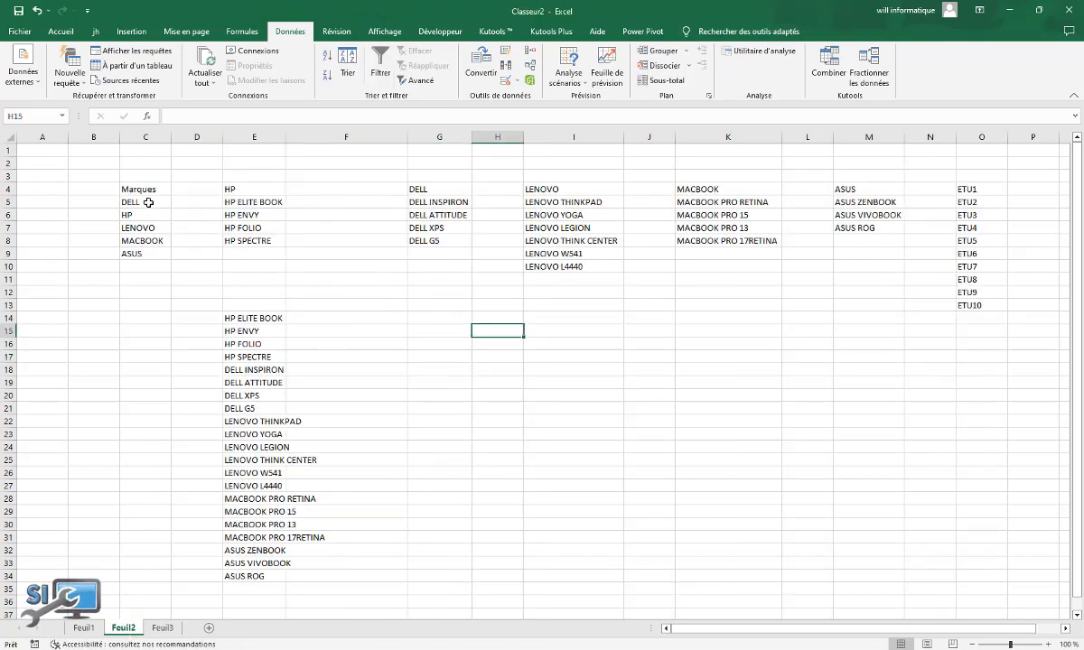
drag(148, 203, 166, 278)
click(242, 207)
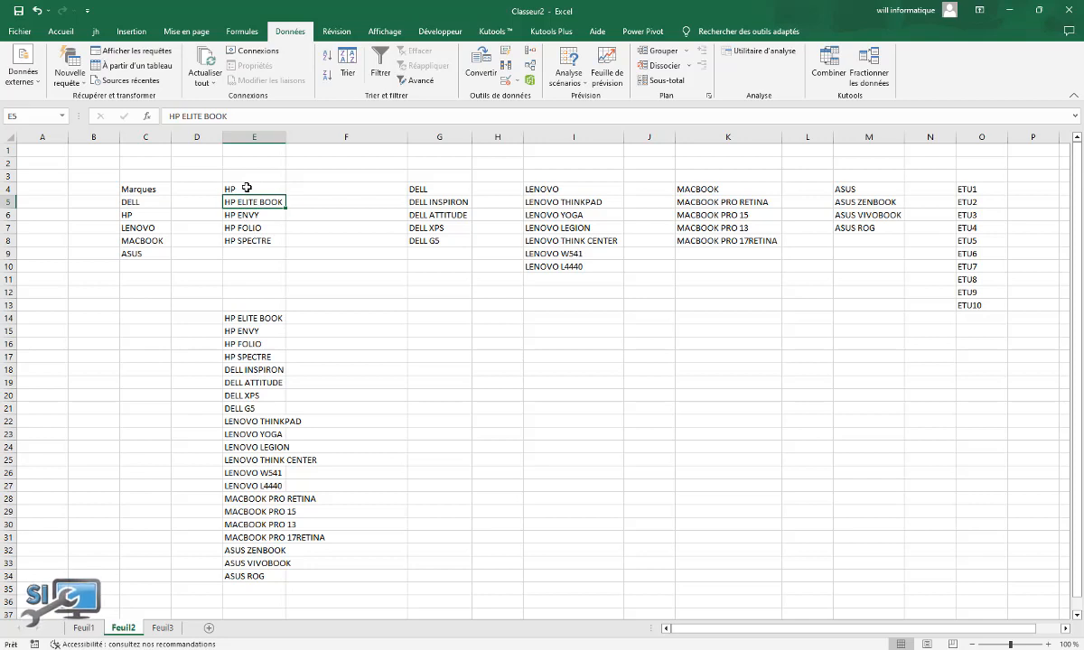
click(247, 188)
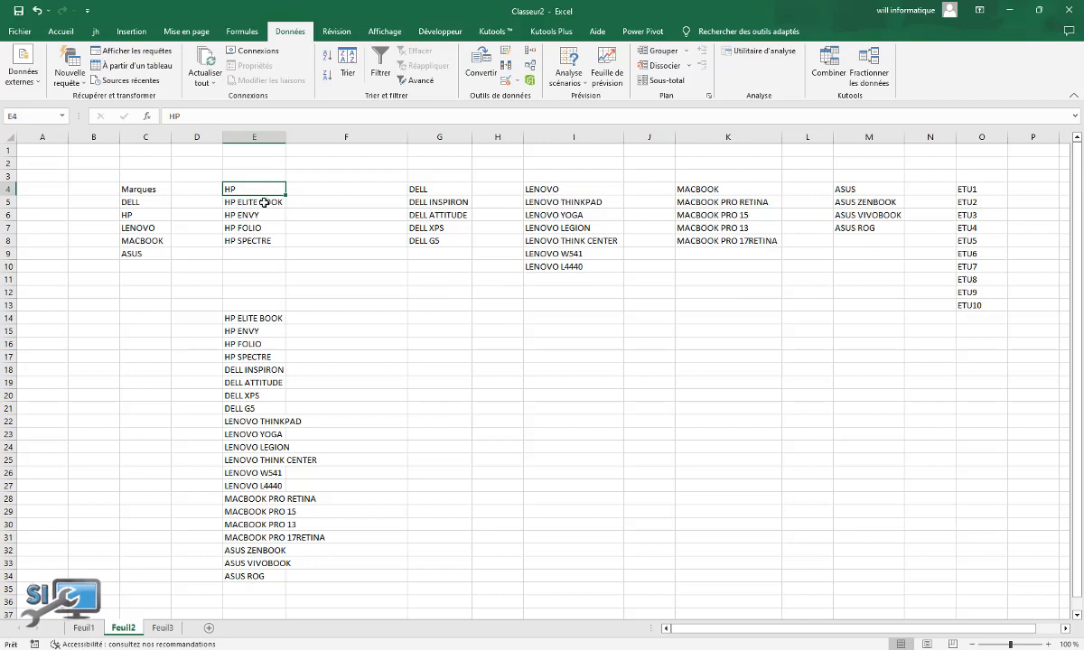
drag(263, 203, 260, 292)
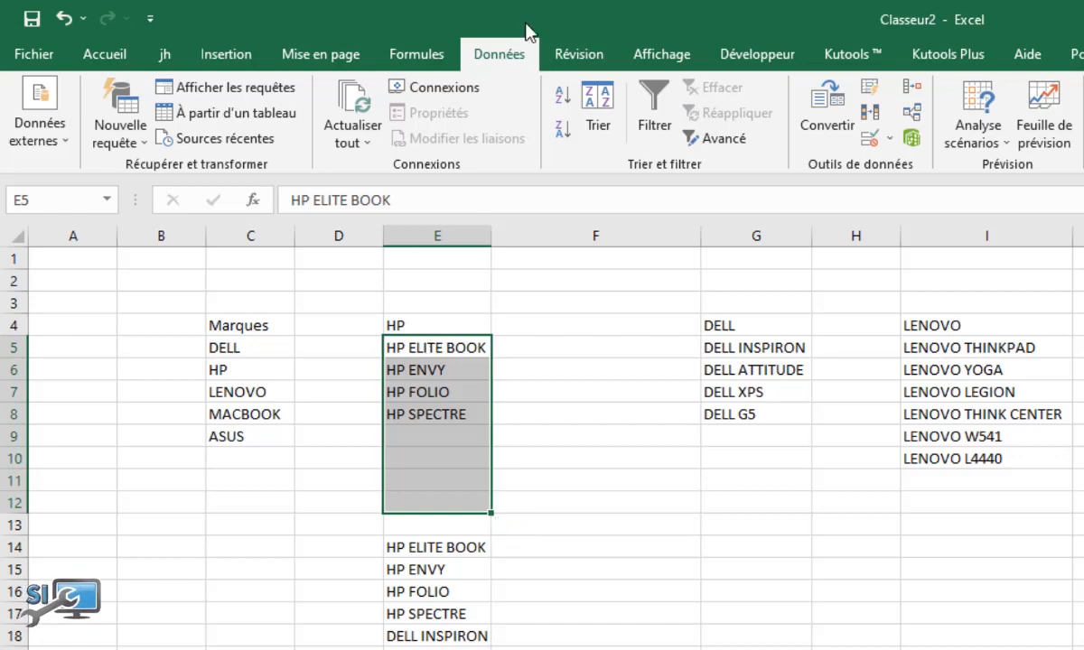
click(430, 62)
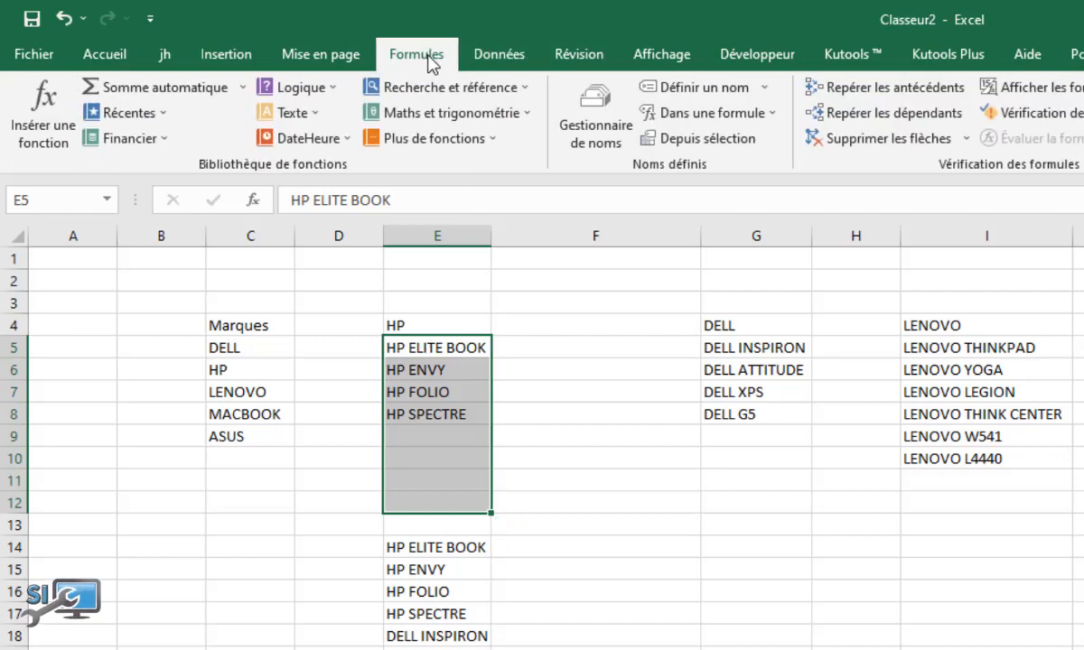
click(685, 90)
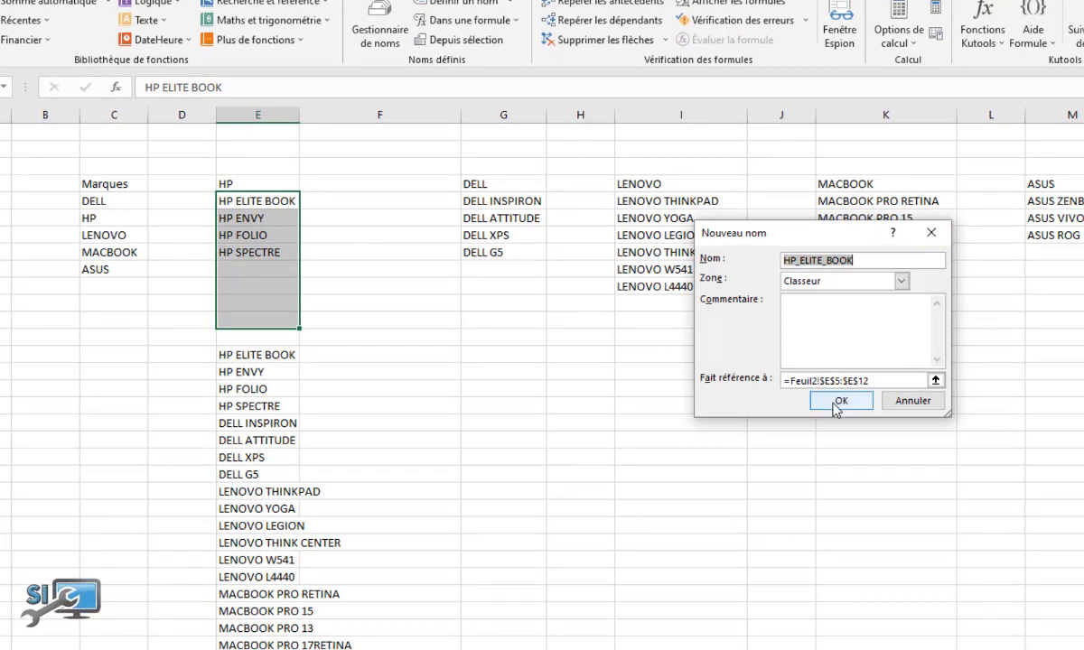
click(931, 233)
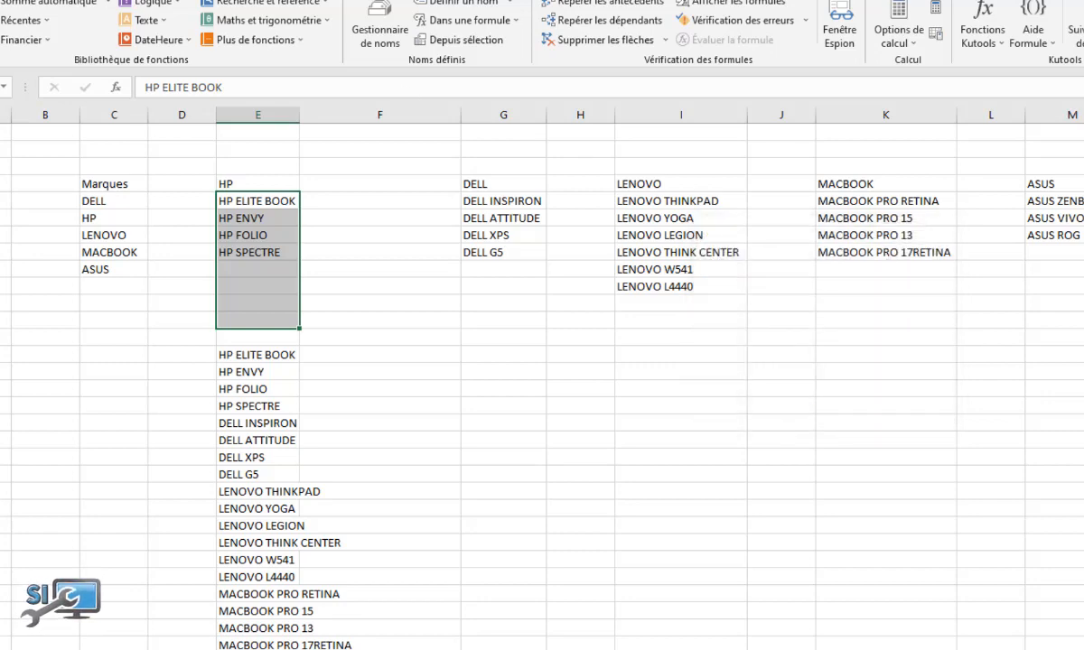
Check in the Name Manager which cell ranges the names ASUS, DELL and HP refer to, leaving them as they are
click(380, 32)
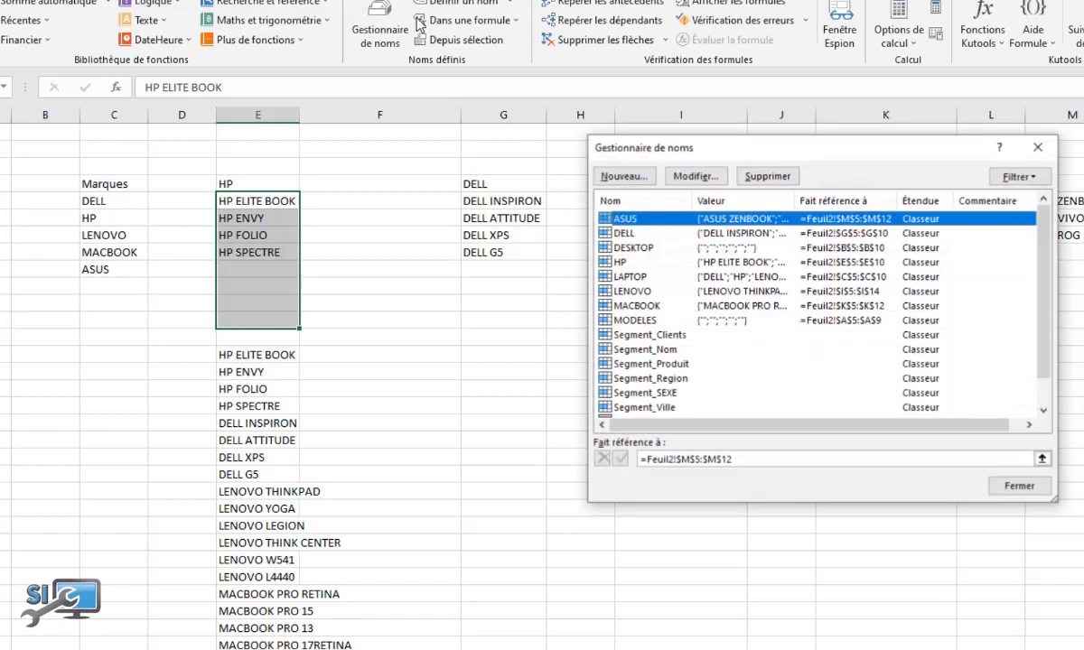
double_click(669, 217)
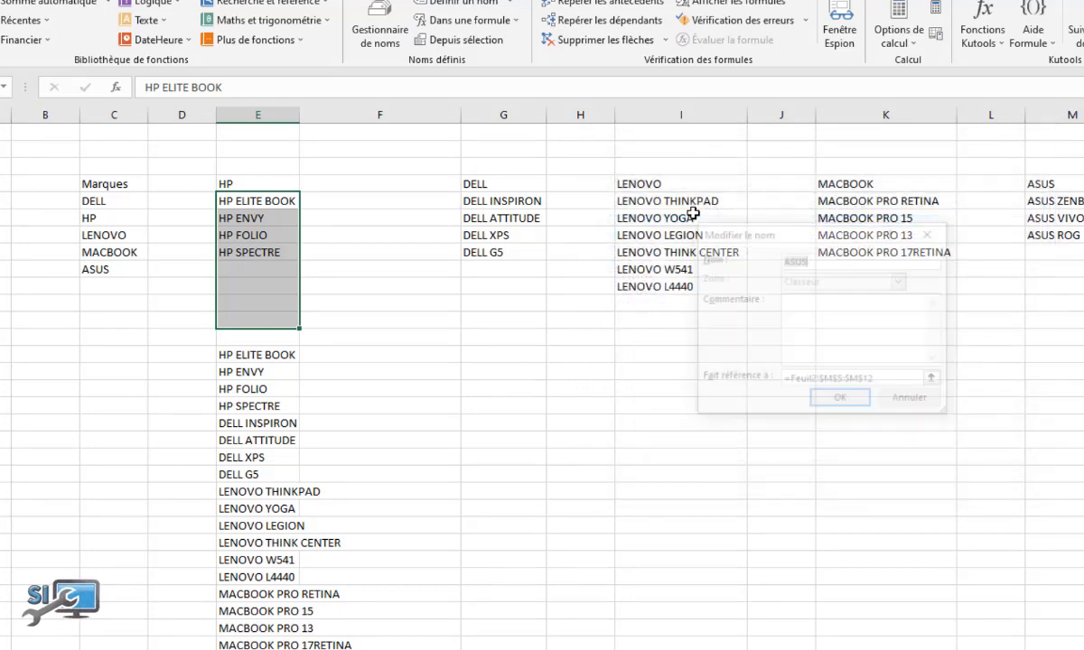
click(888, 380)
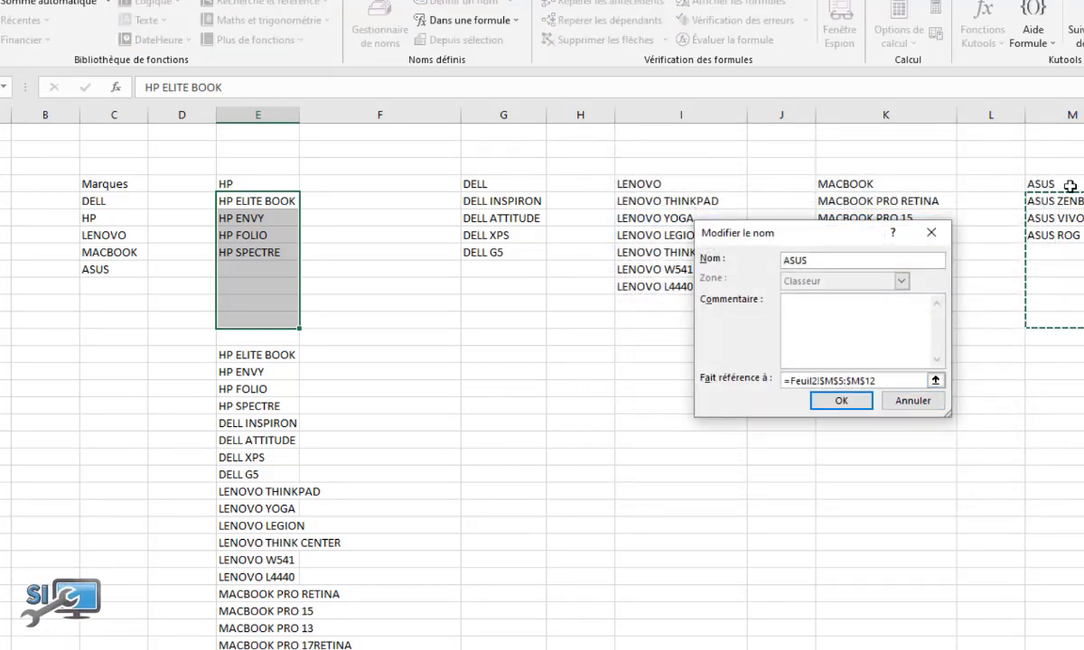
click(835, 400)
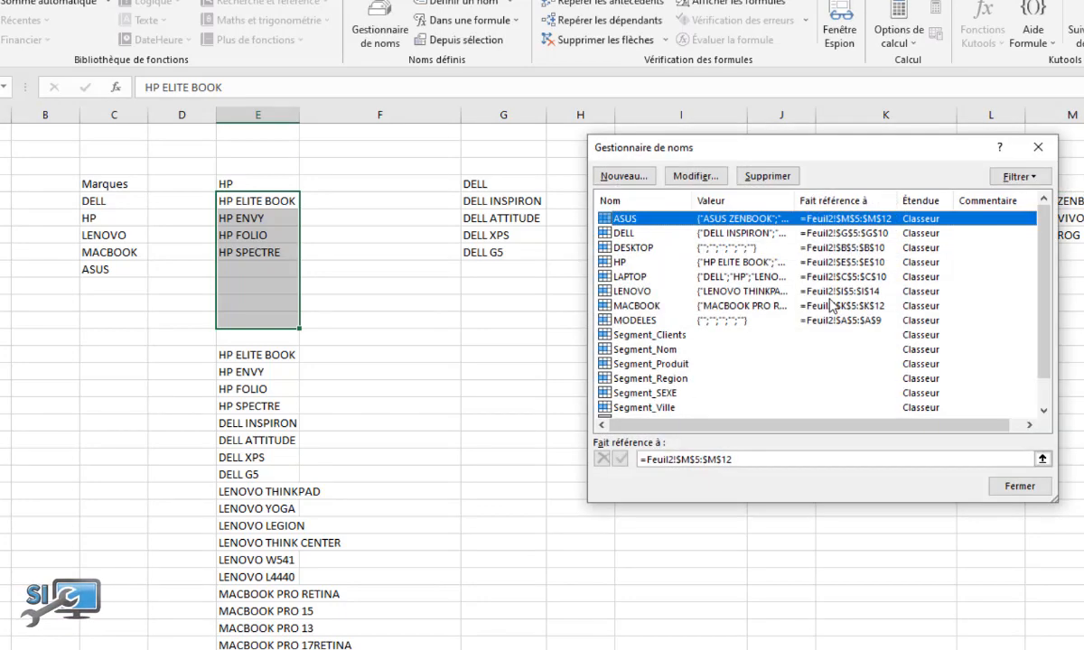
double_click(601, 233)
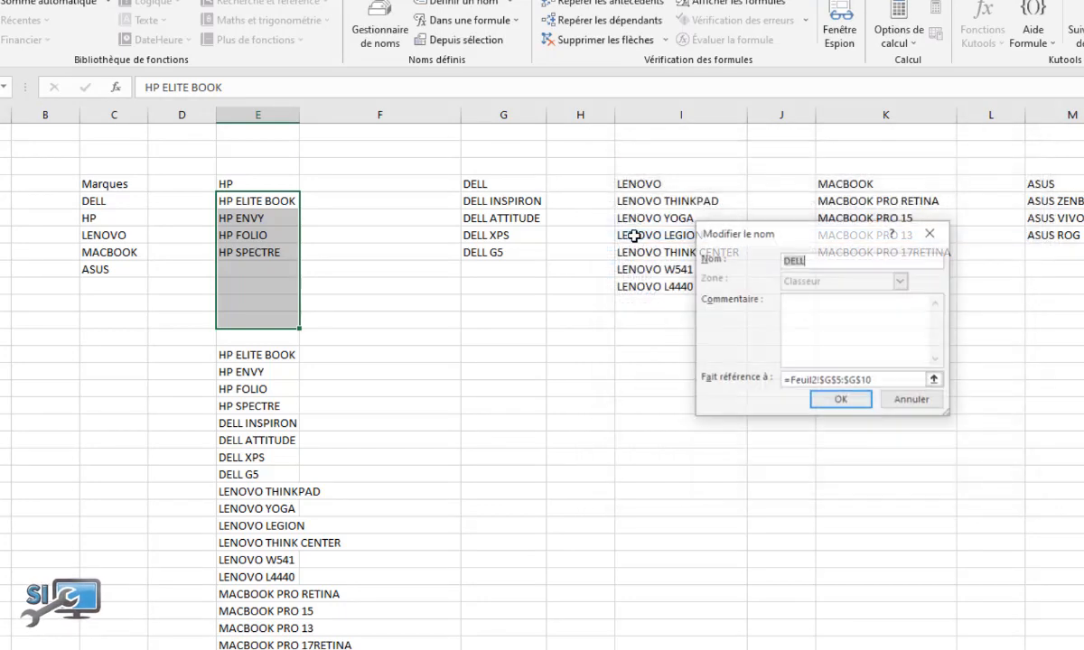
click(883, 385)
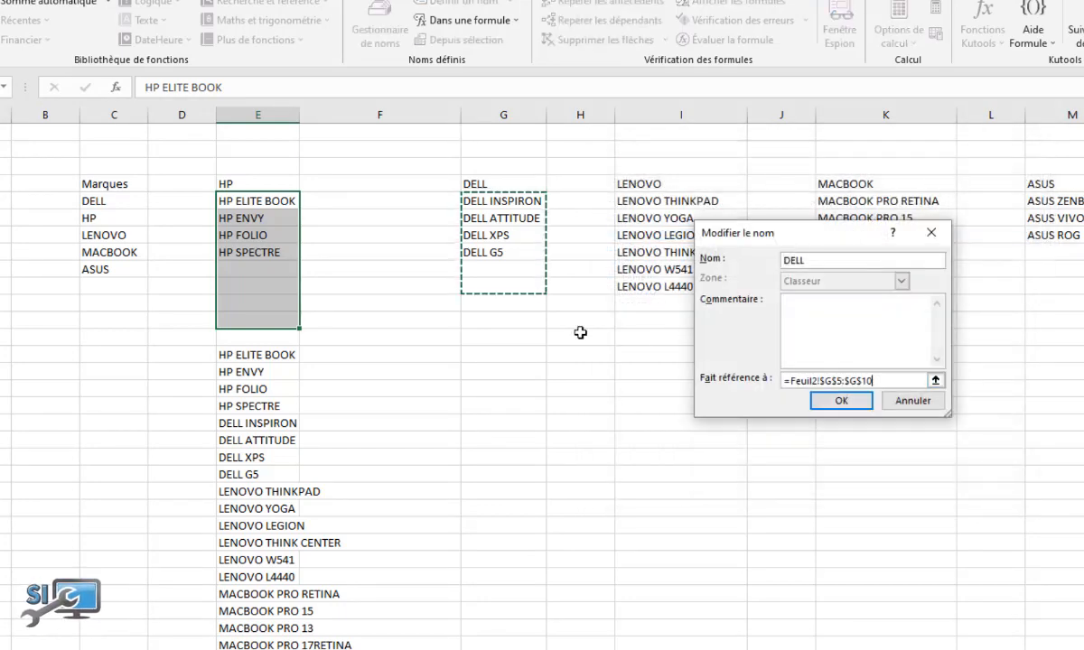
click(857, 402)
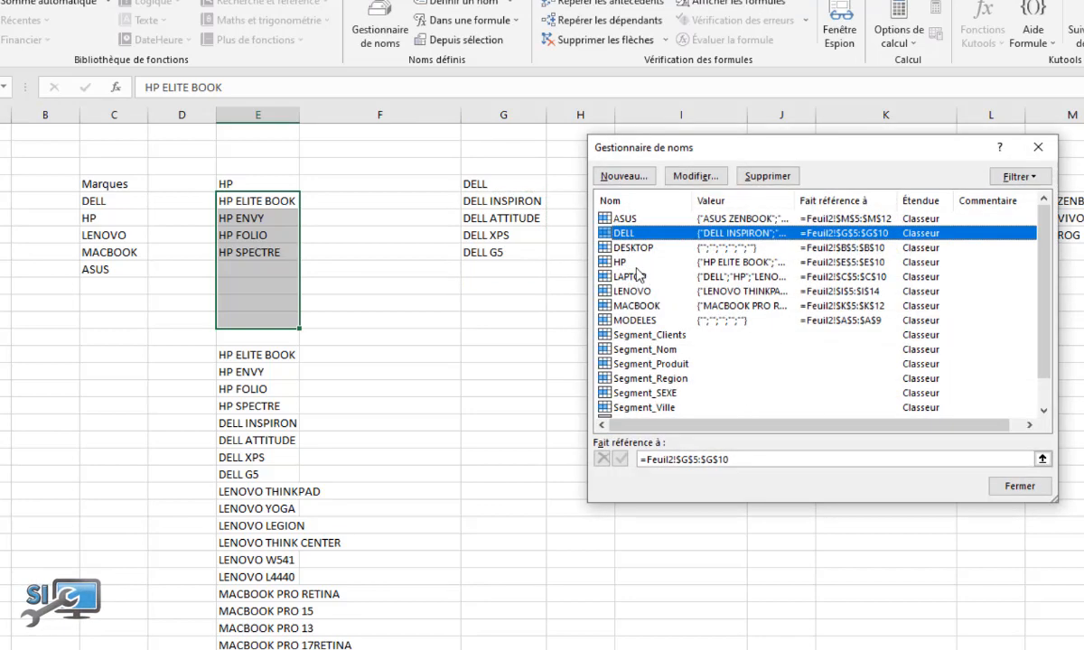
double_click(621, 262)
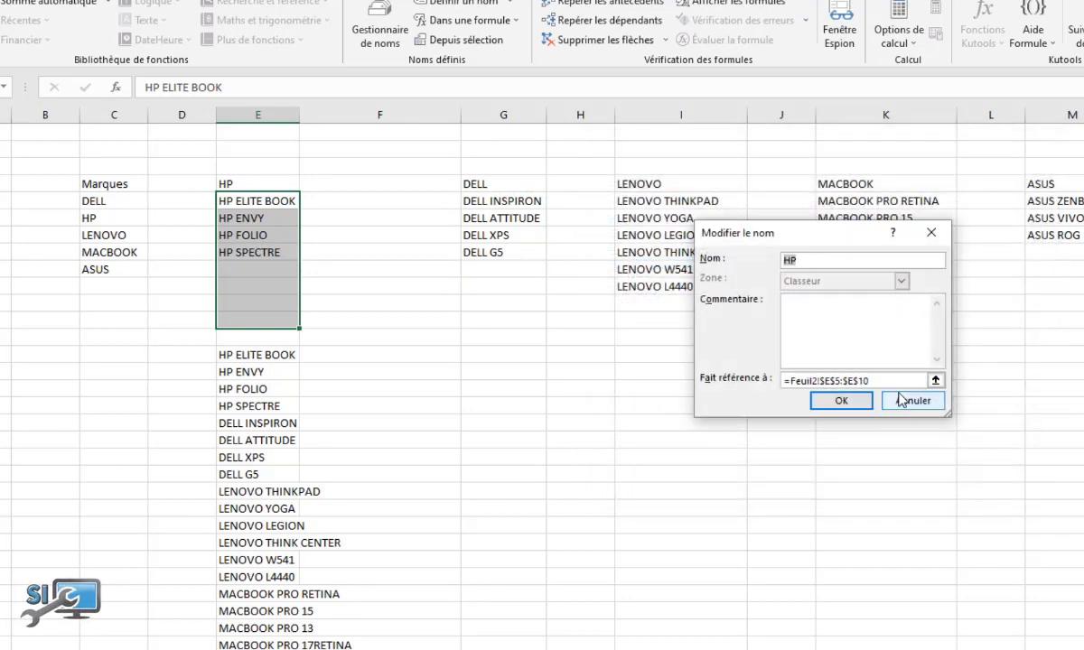
click(883, 380)
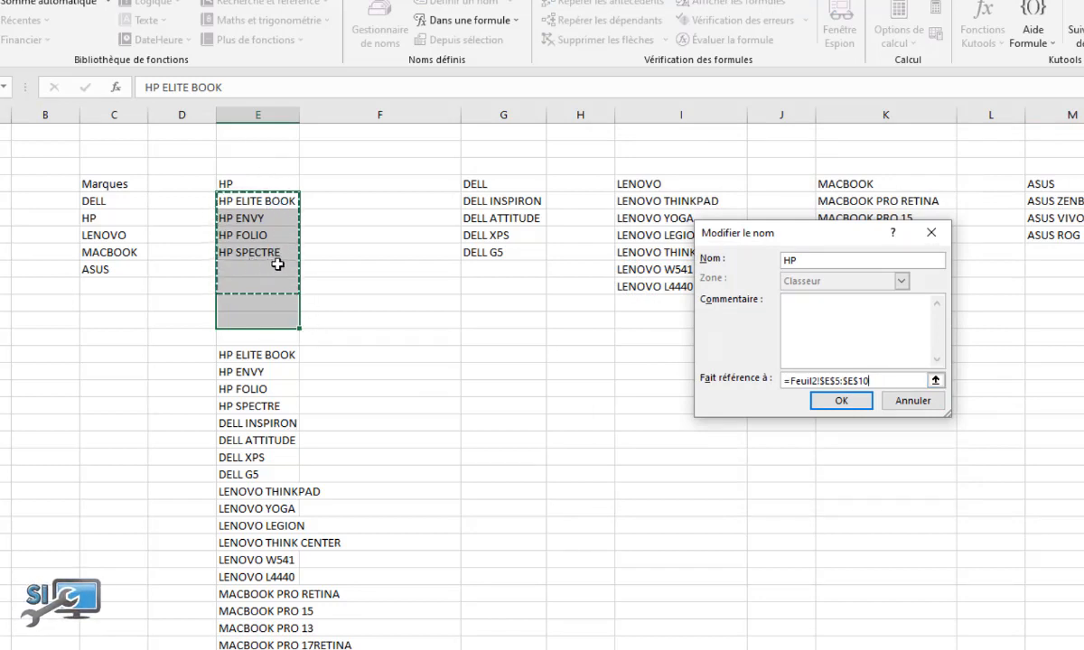
click(842, 403)
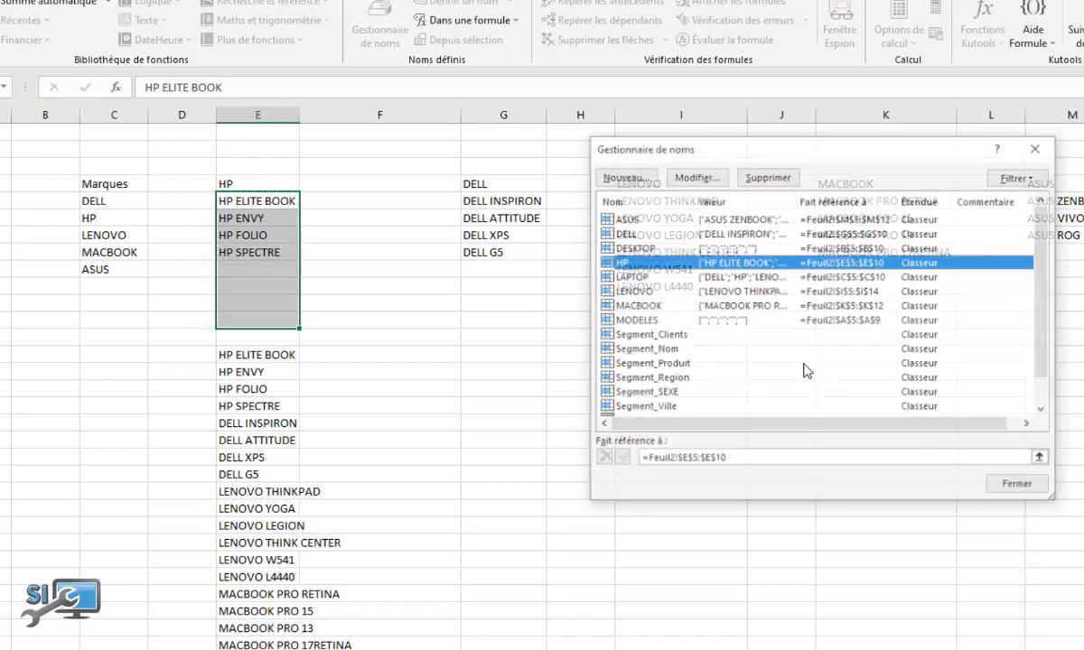
click(1043, 492)
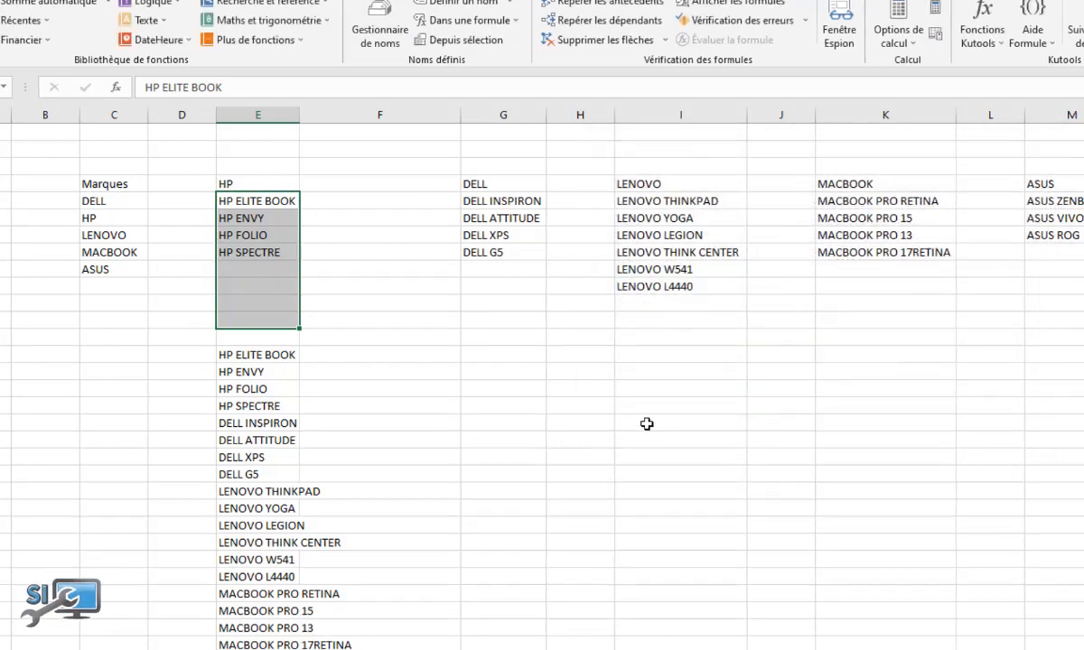
click(647, 423)
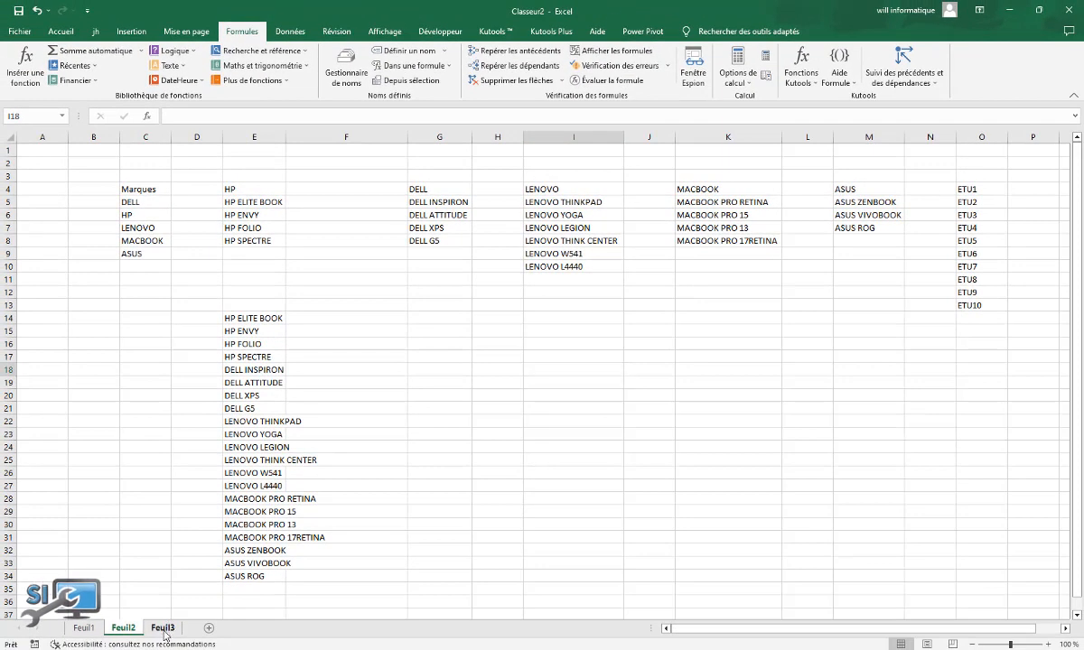
Open the data validation settings of the first PC cell, E5, in Feuil3 and clear its list source
click(163, 628)
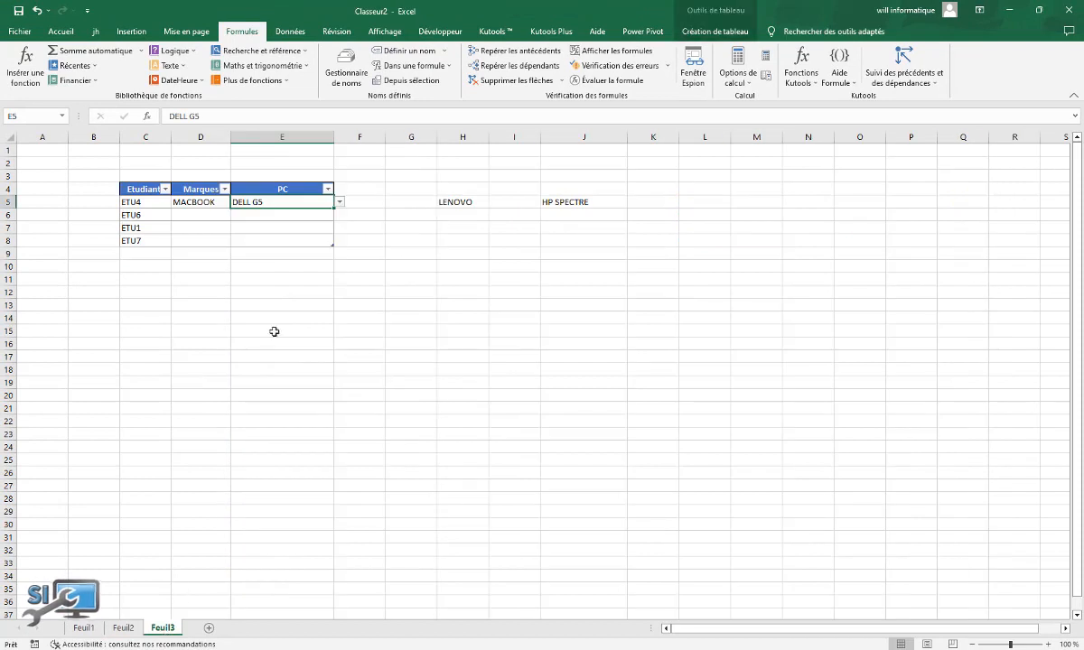
click(204, 204)
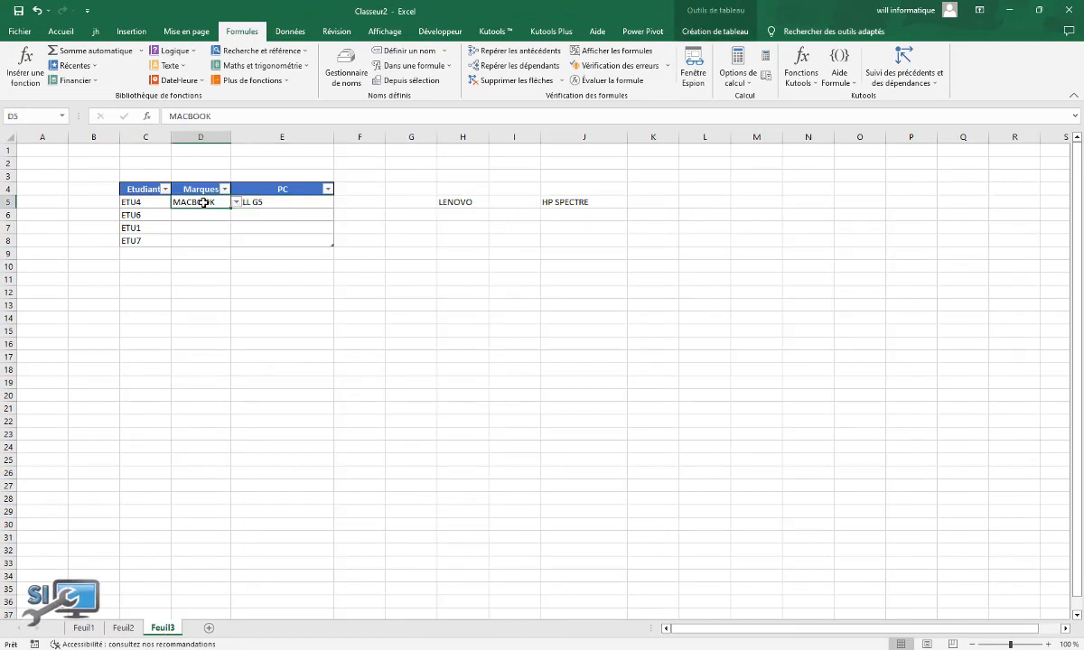
click(272, 202)
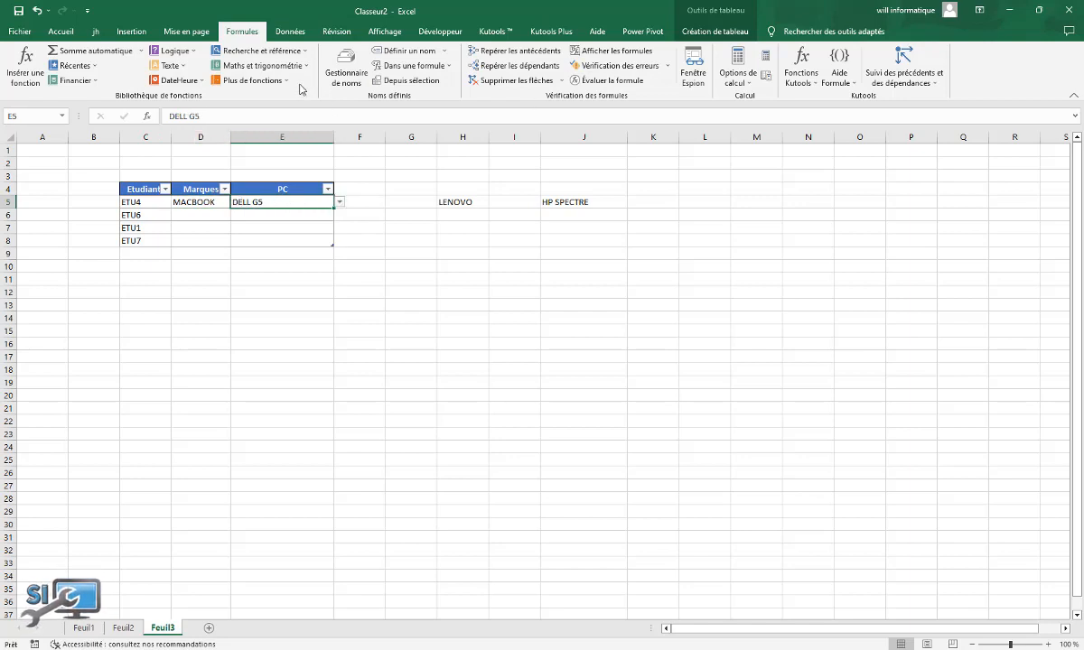
click(290, 31)
click(519, 88)
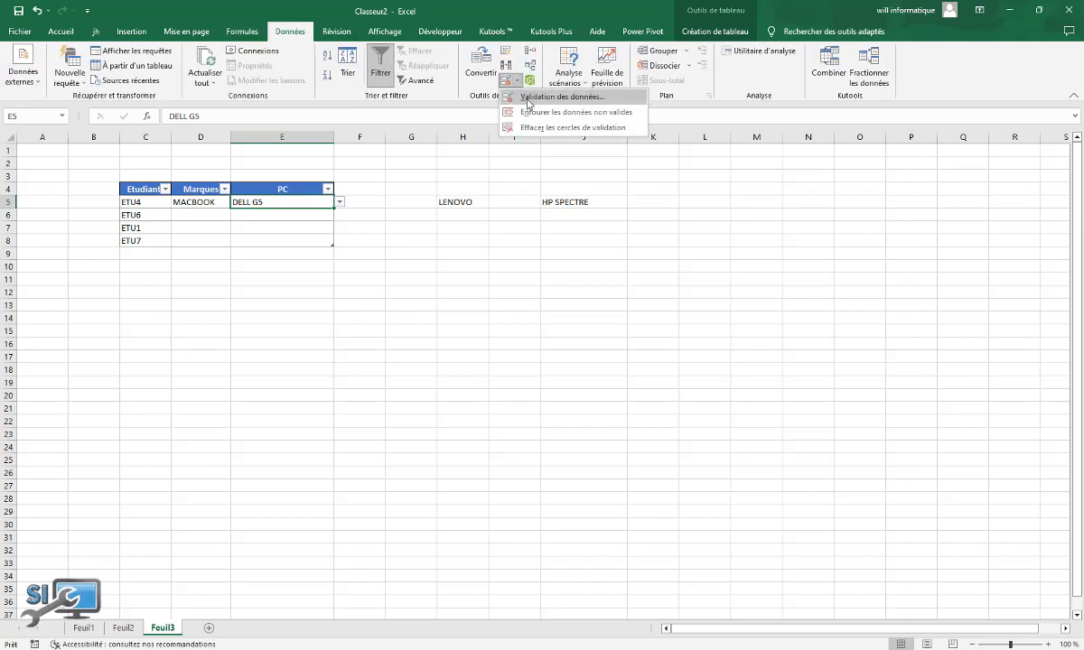
click(531, 99)
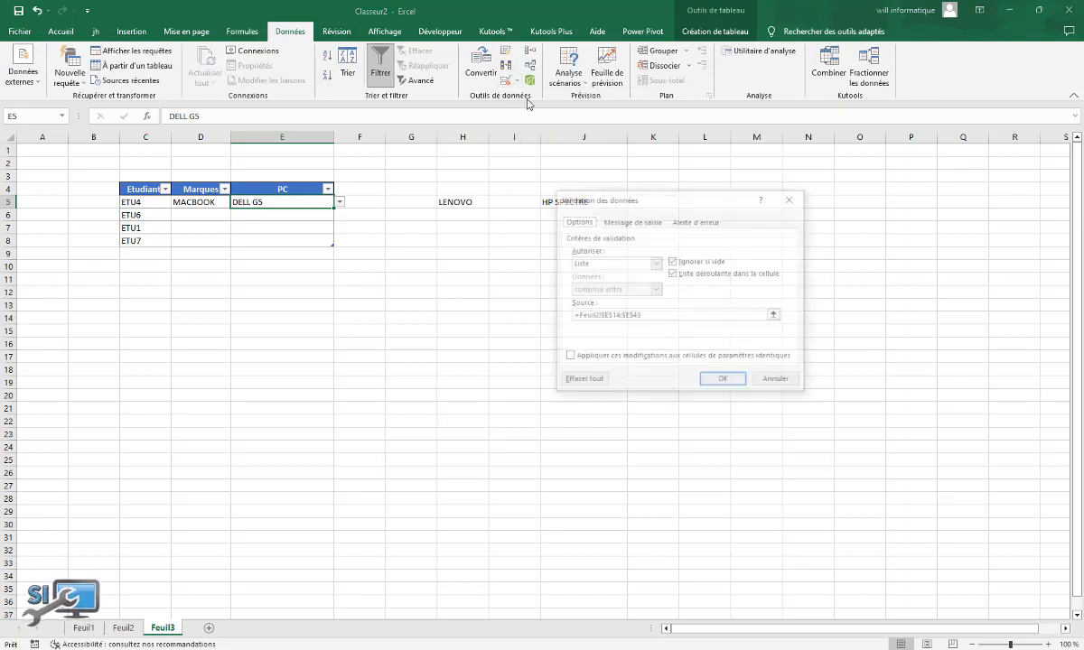
click(650, 314)
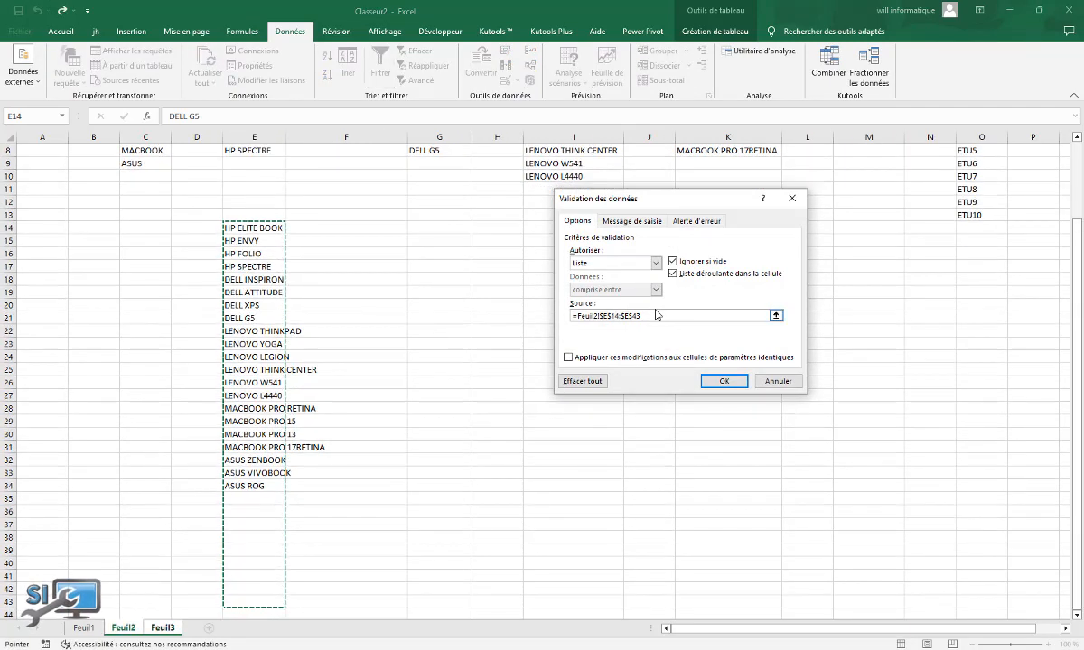
drag(654, 313, 542, 311)
key(BackSpace)
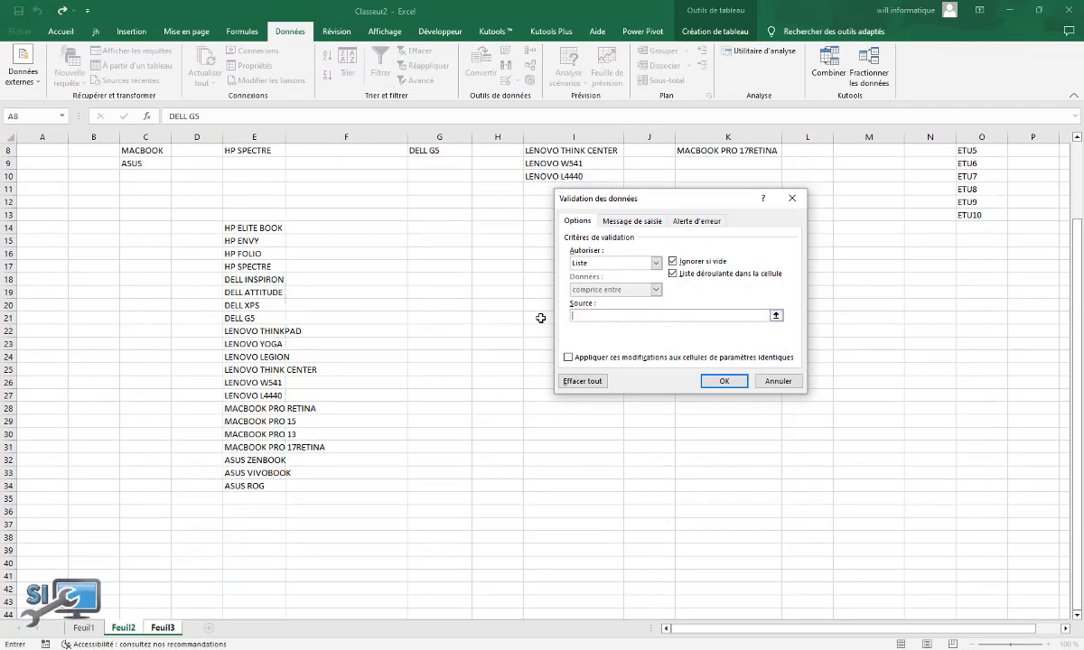
Set the validation list source of cell E5 to the INDIRECT function referring to the brand cell $D$5 and apply it
scroll(540, 318, up, 2)
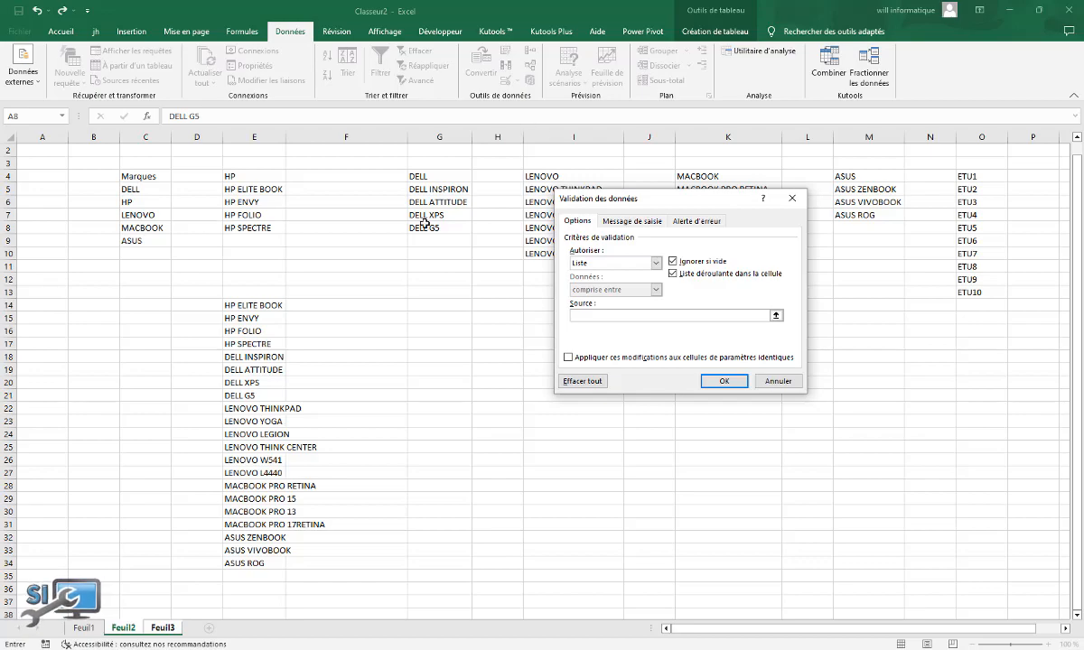
click(622, 316)
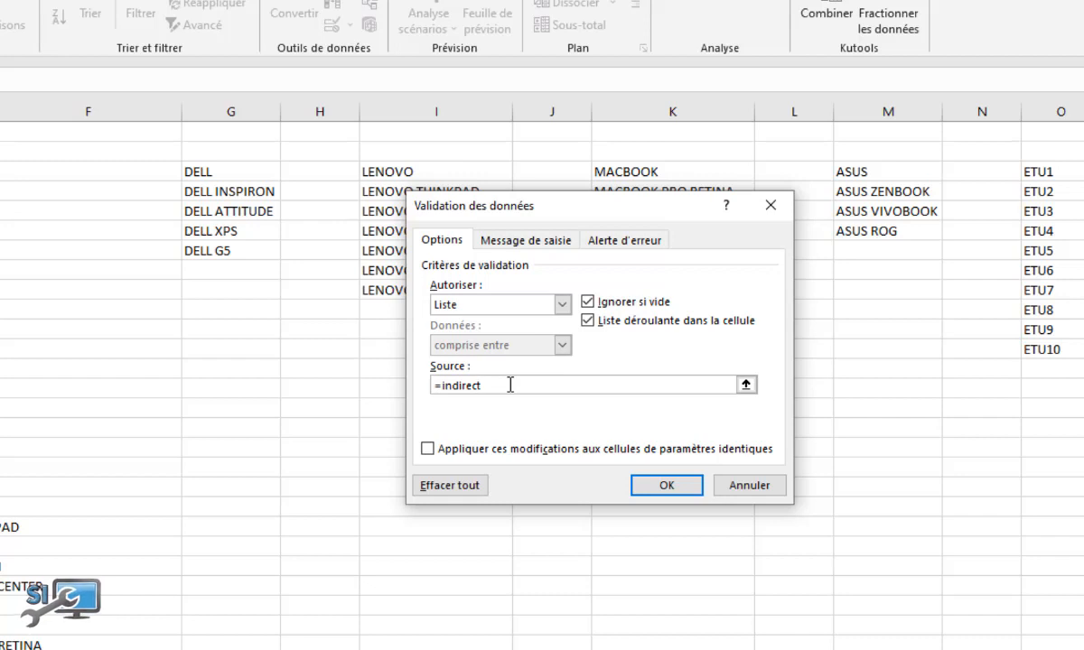
text(()
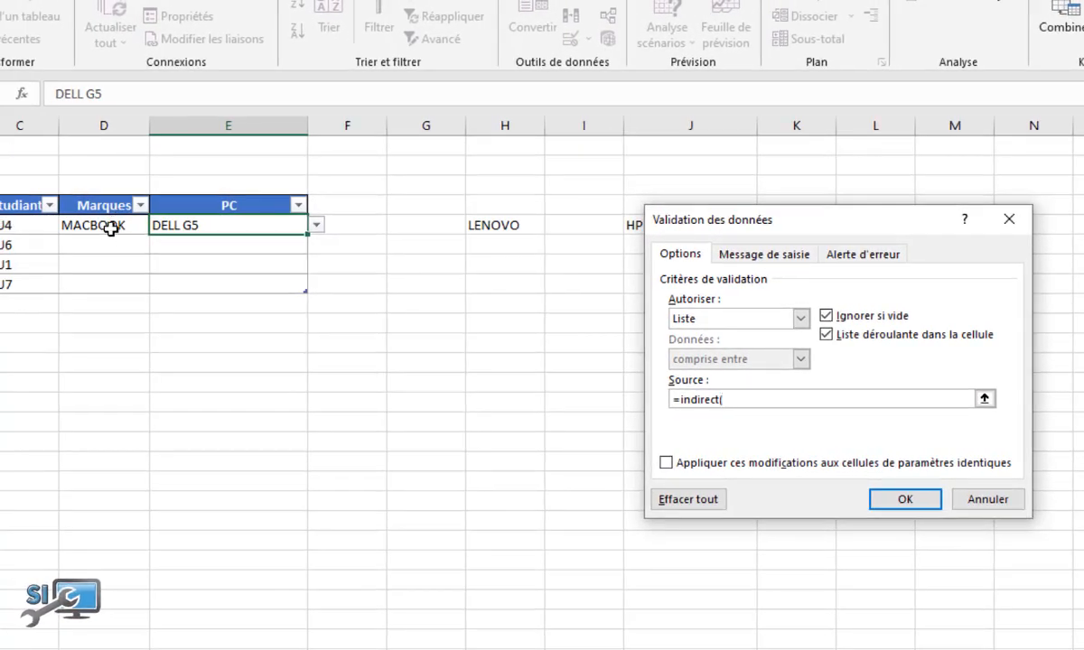
click(110, 228)
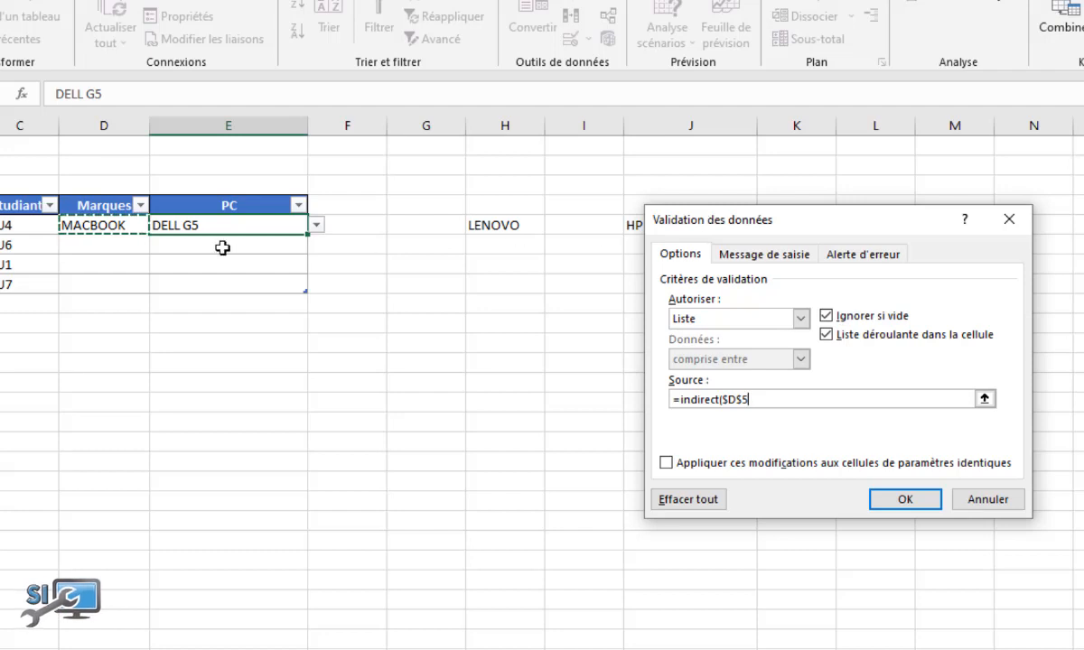
drag(707, 222, 475, 222)
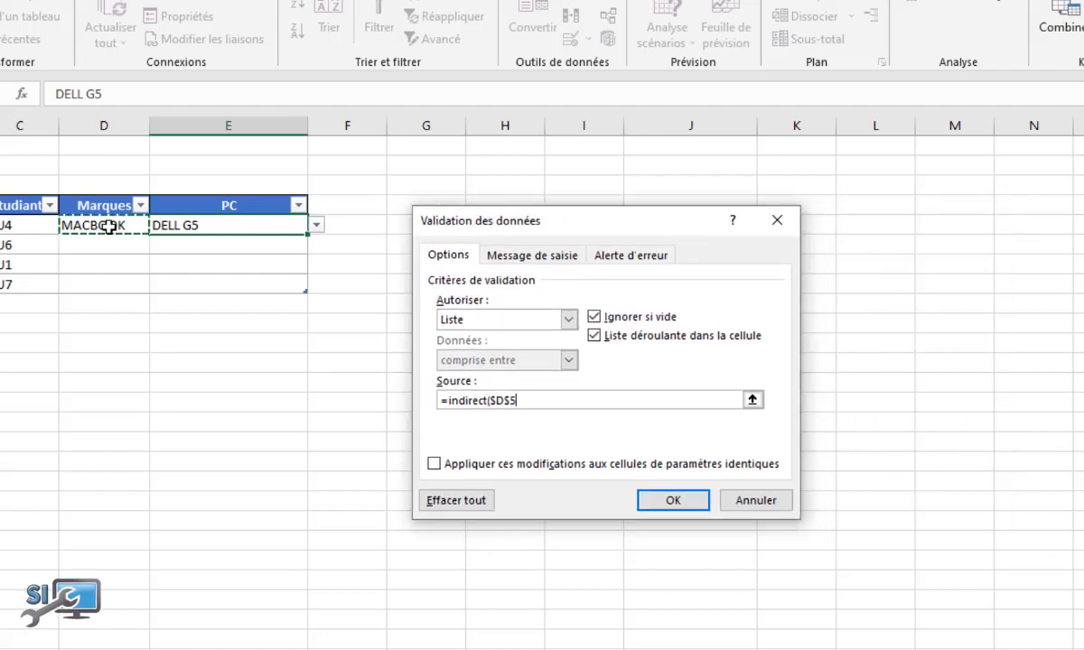
click(564, 401)
key(Return)
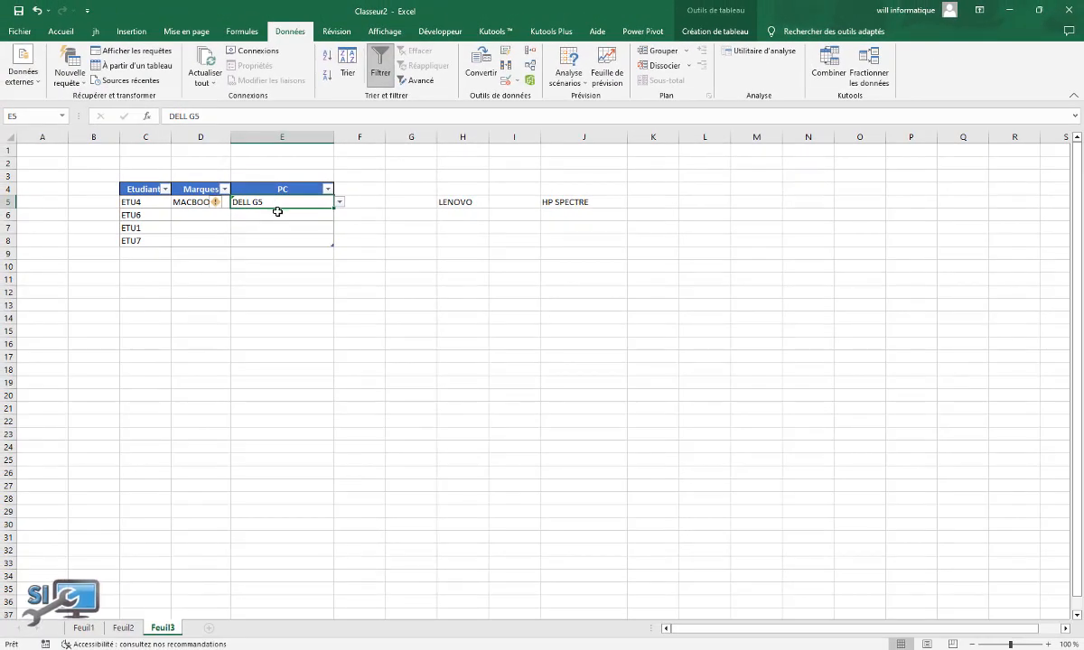
Clear the PC model in E5 and the brand in D5
key(Delete)
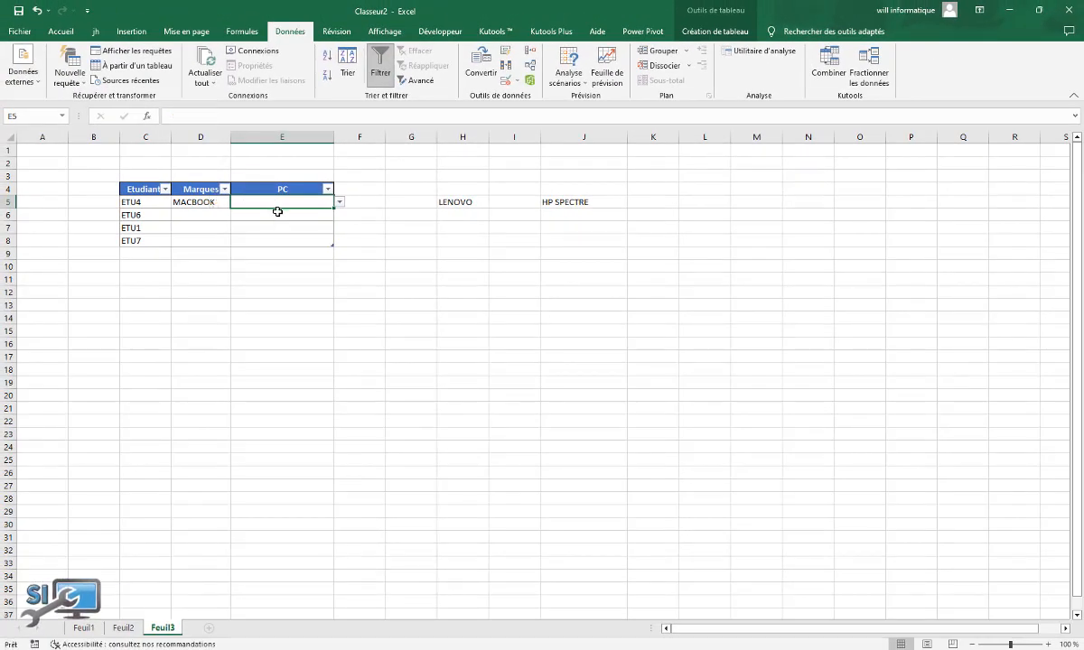
click(190, 201)
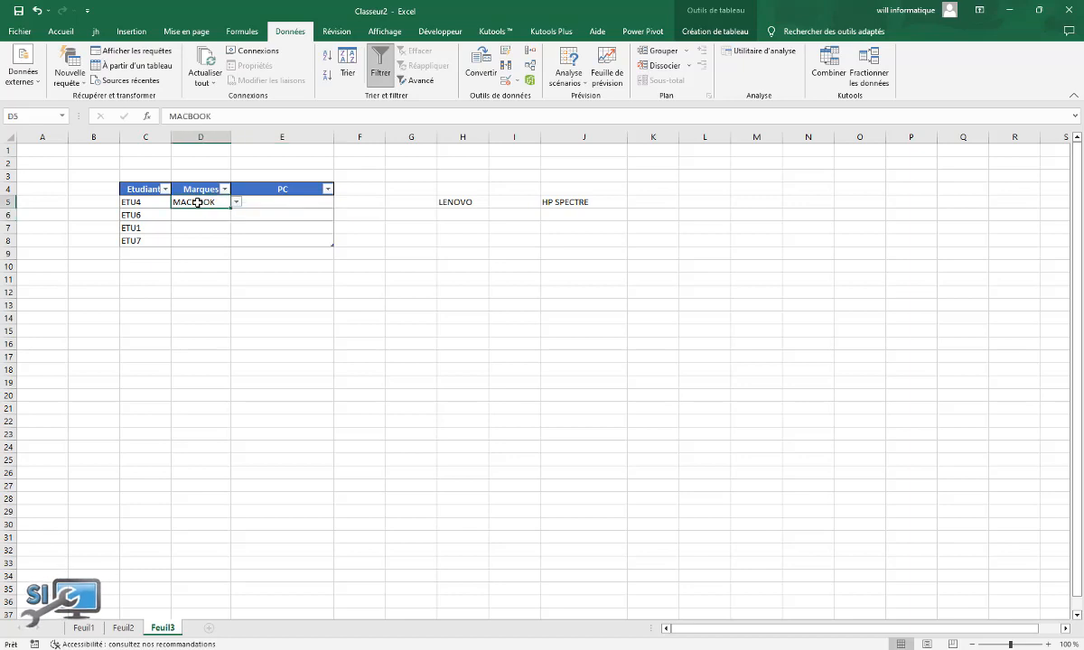
click(236, 203)
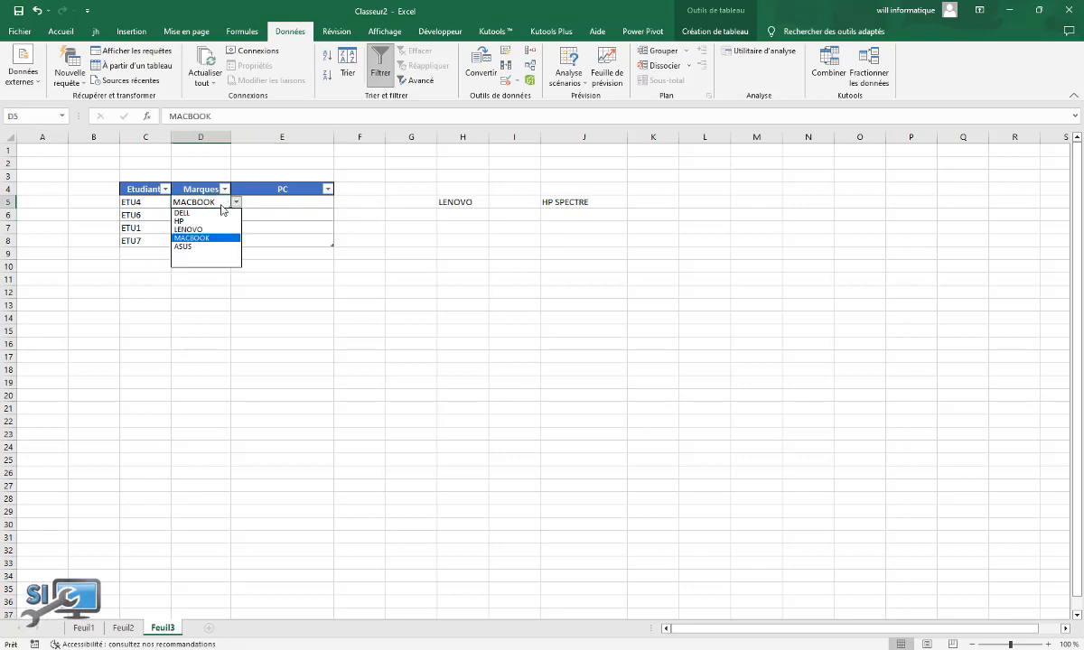
click(221, 205)
key(Delete)
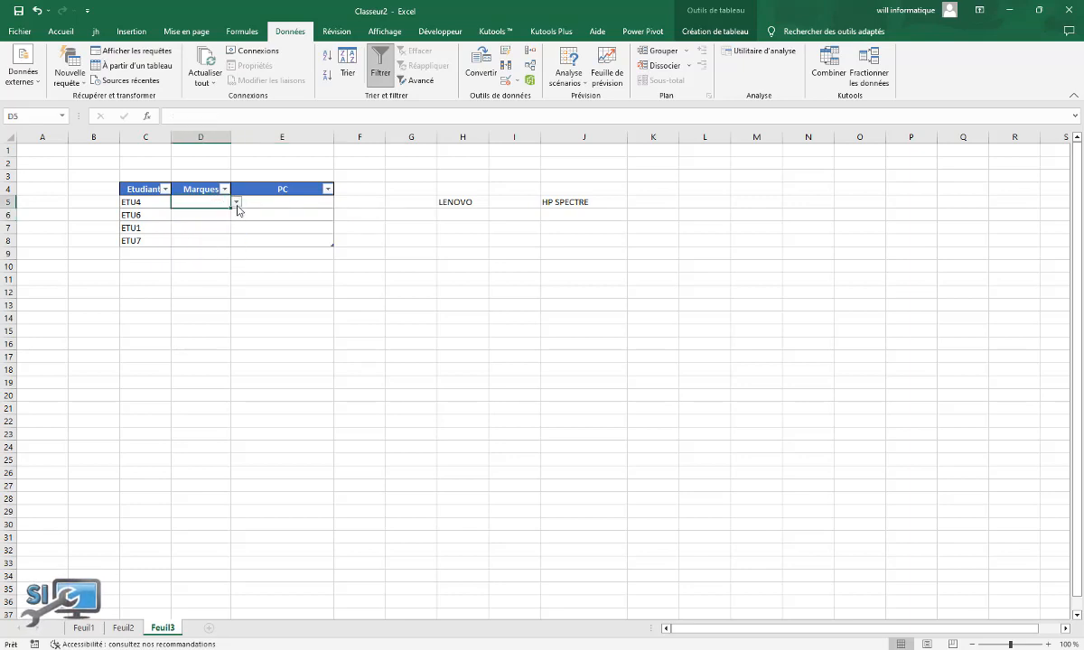
Choose DELL as the brand in D5 and DELL INSPIRON as the PC model in E5
click(242, 204)
click(223, 205)
click(235, 202)
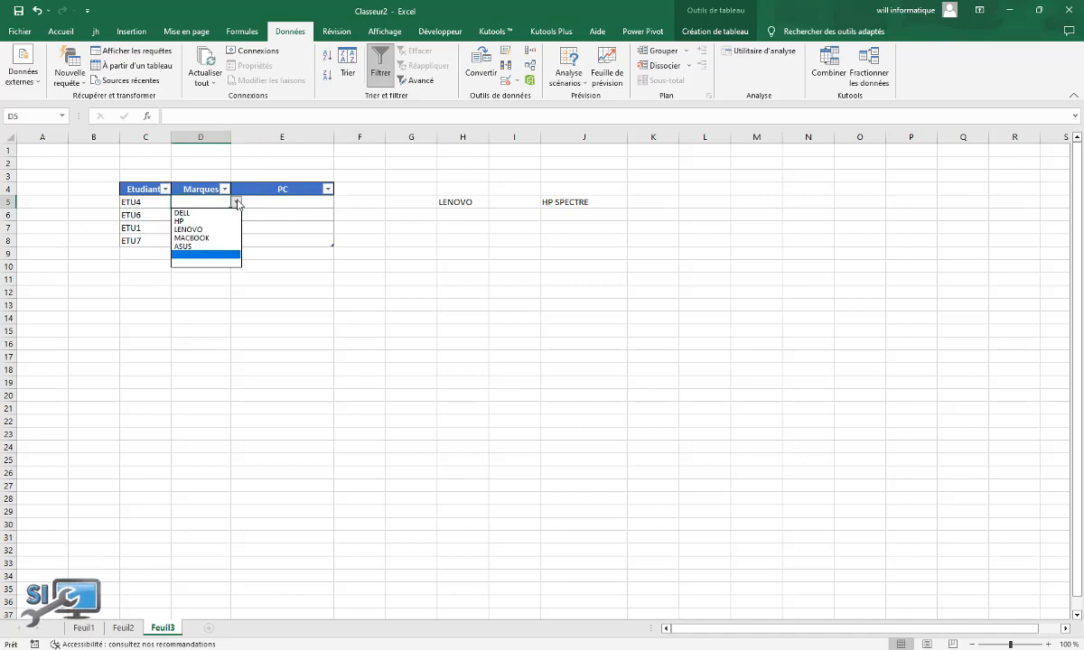
click(211, 214)
click(249, 201)
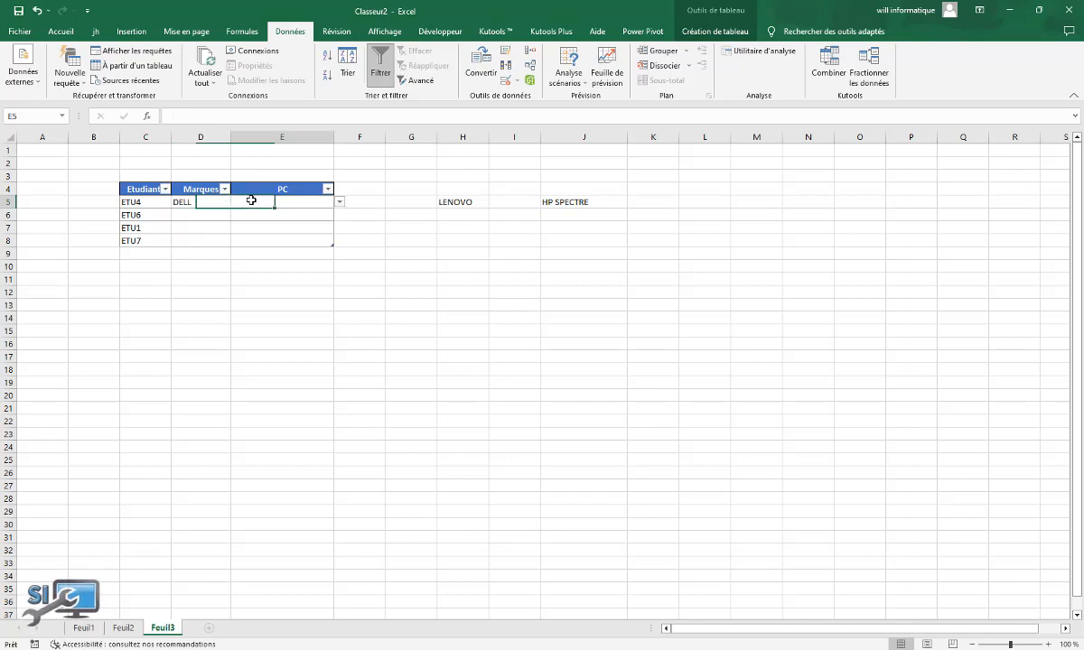
click(340, 203)
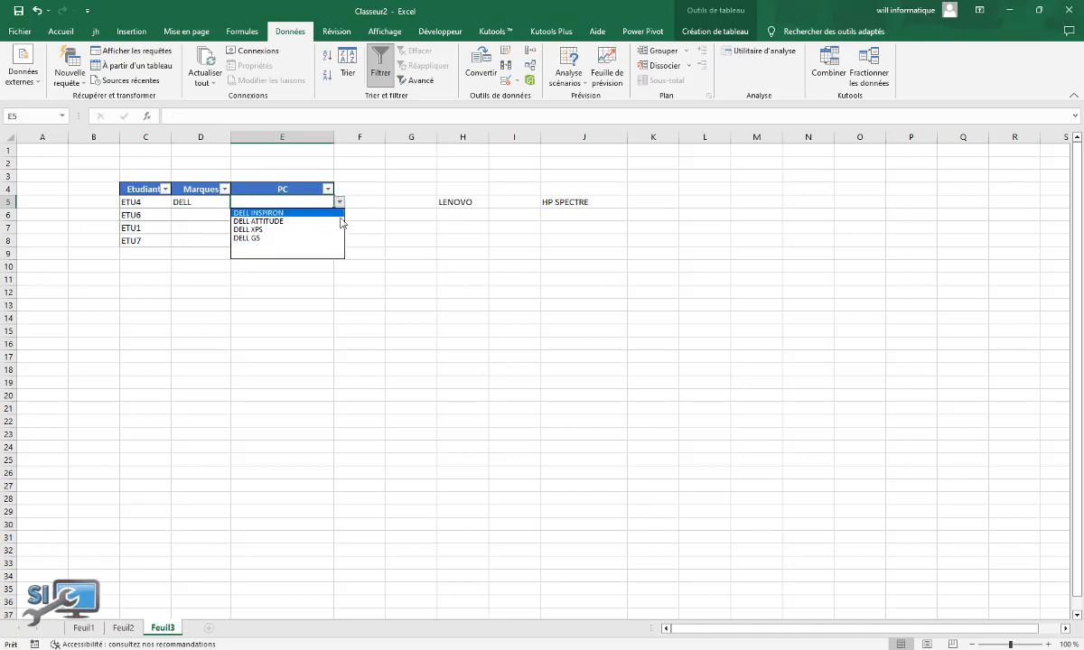
click(271, 214)
Change the brand in D5 to HP and the PC model in E5 to HP ENVY
click(217, 205)
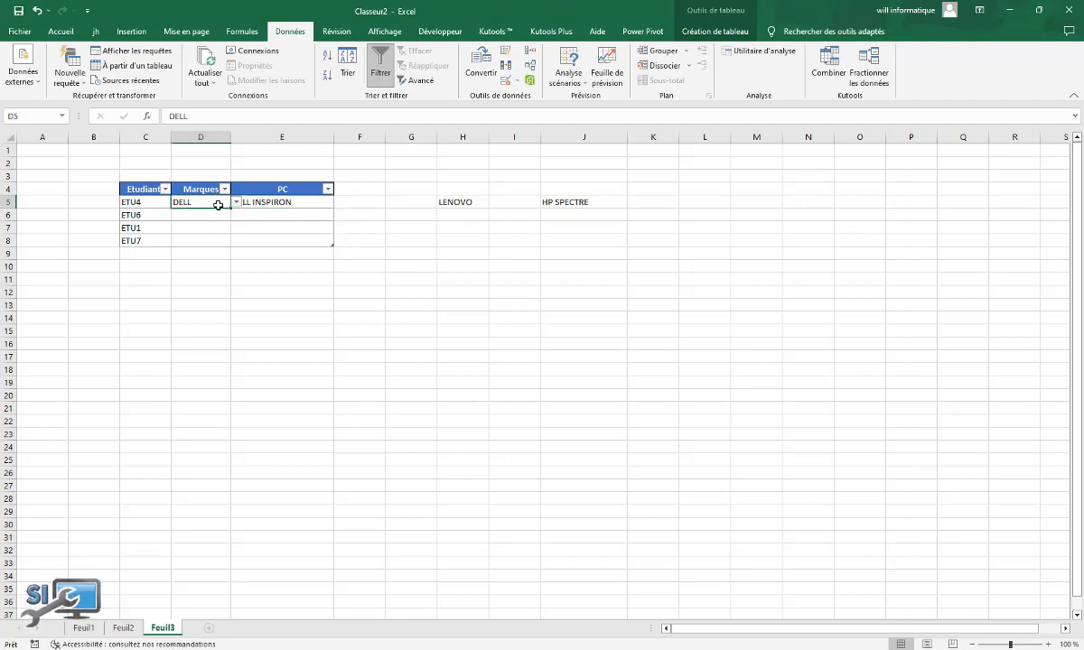
click(236, 203)
click(207, 224)
click(271, 203)
click(340, 203)
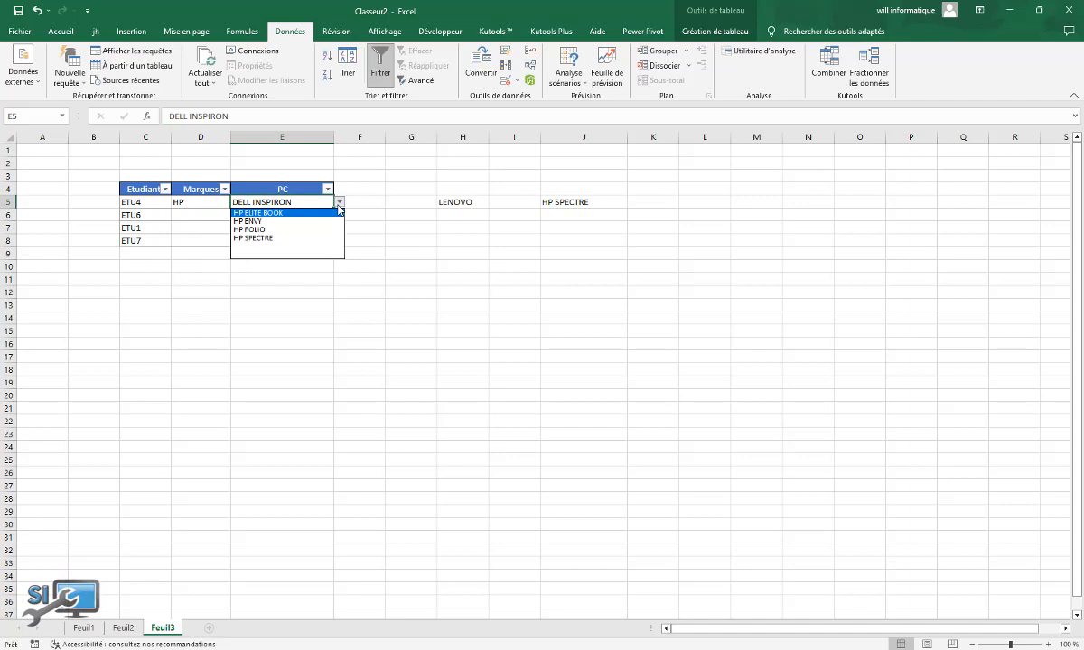
click(309, 221)
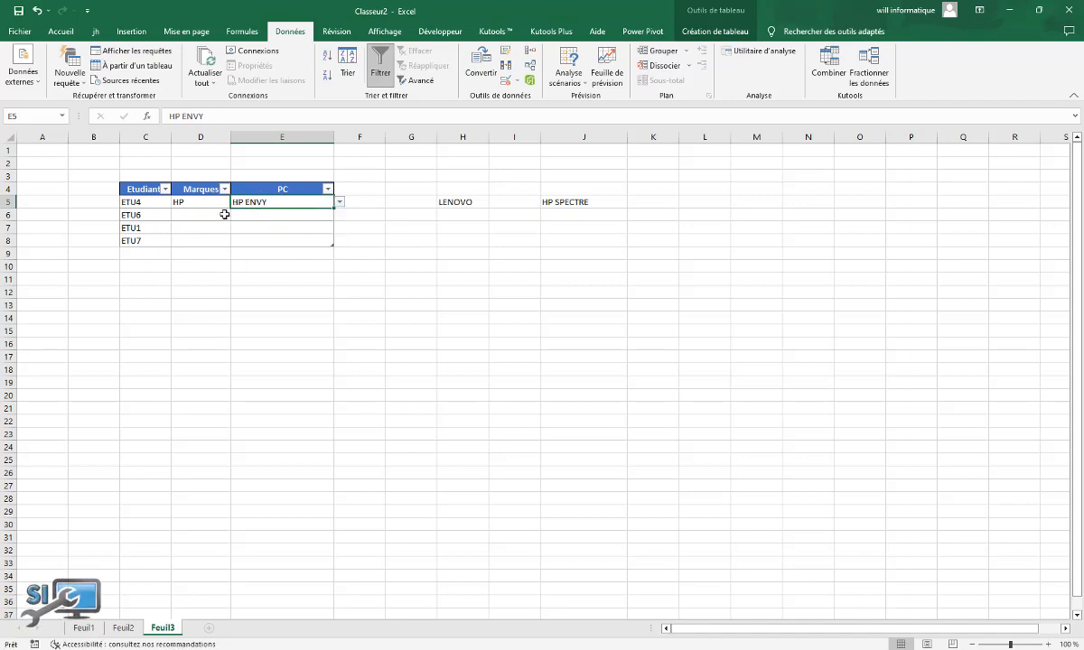
Clear the brand in D5 and fill the empty drop-down cell down the Marques column to row 8
click(215, 204)
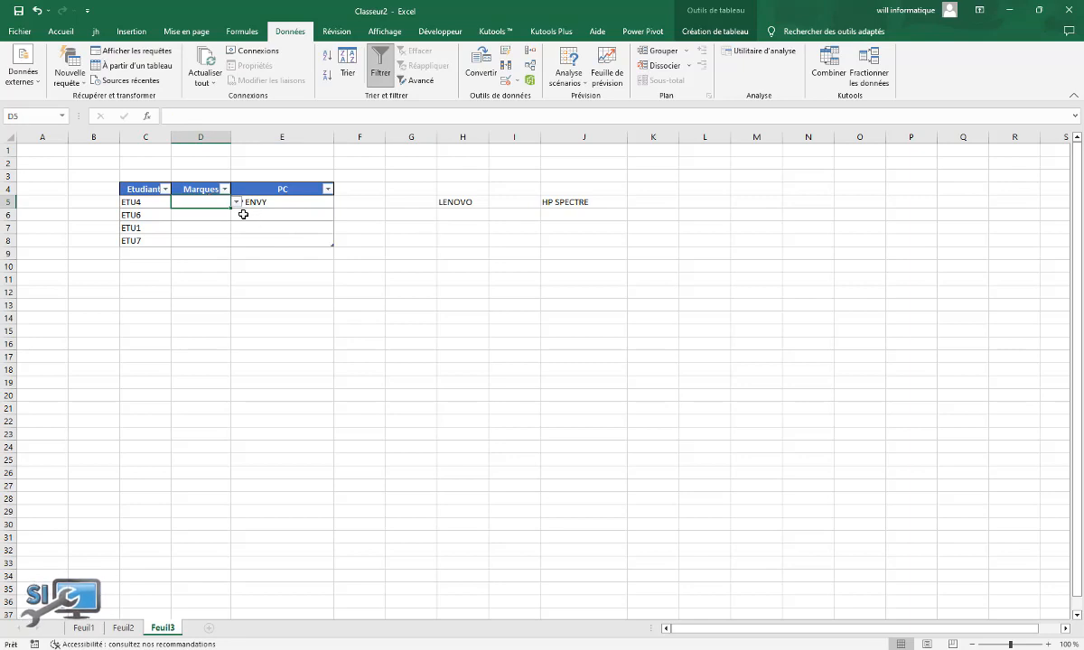
drag(231, 210, 226, 242)
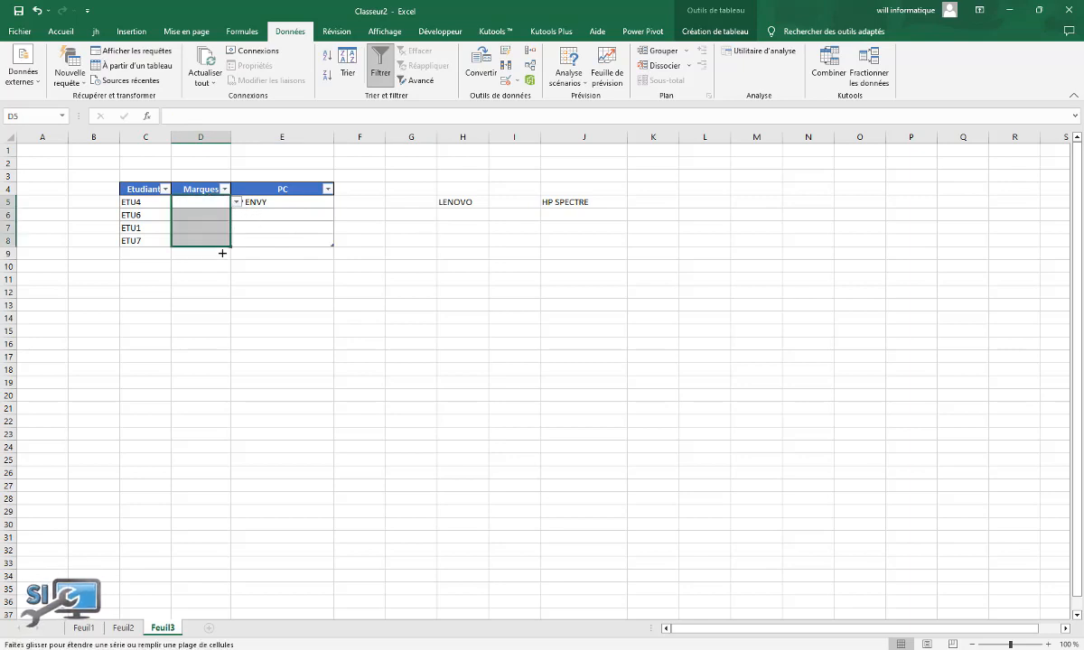
click(199, 228)
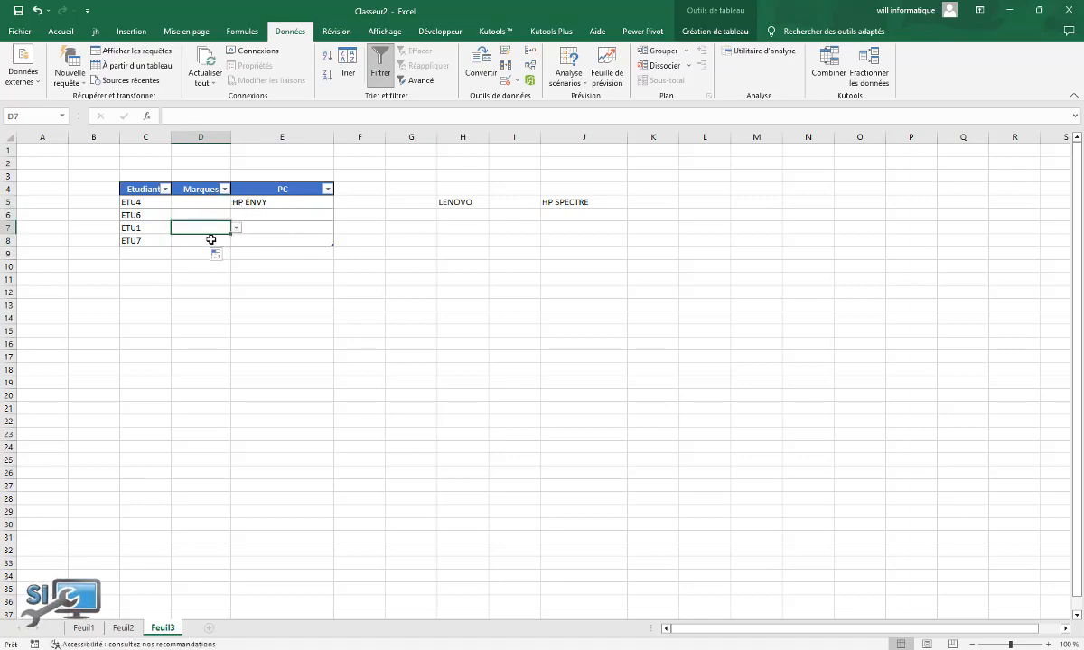
click(200, 241)
Clear the PC model in E5 and fill the empty drop-down cell down the PC column to row 8
click(266, 205)
key(Delete)
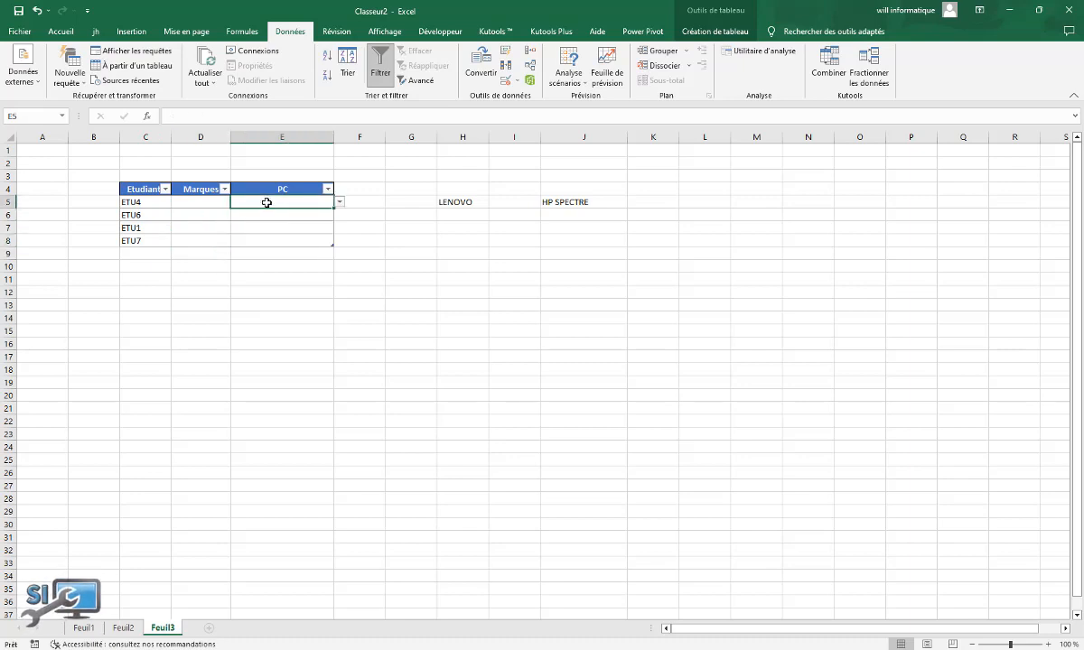
drag(334, 209, 330, 242)
Assign the brand DELL and the PC model DELL ATTITUDE to student ETU4
click(214, 208)
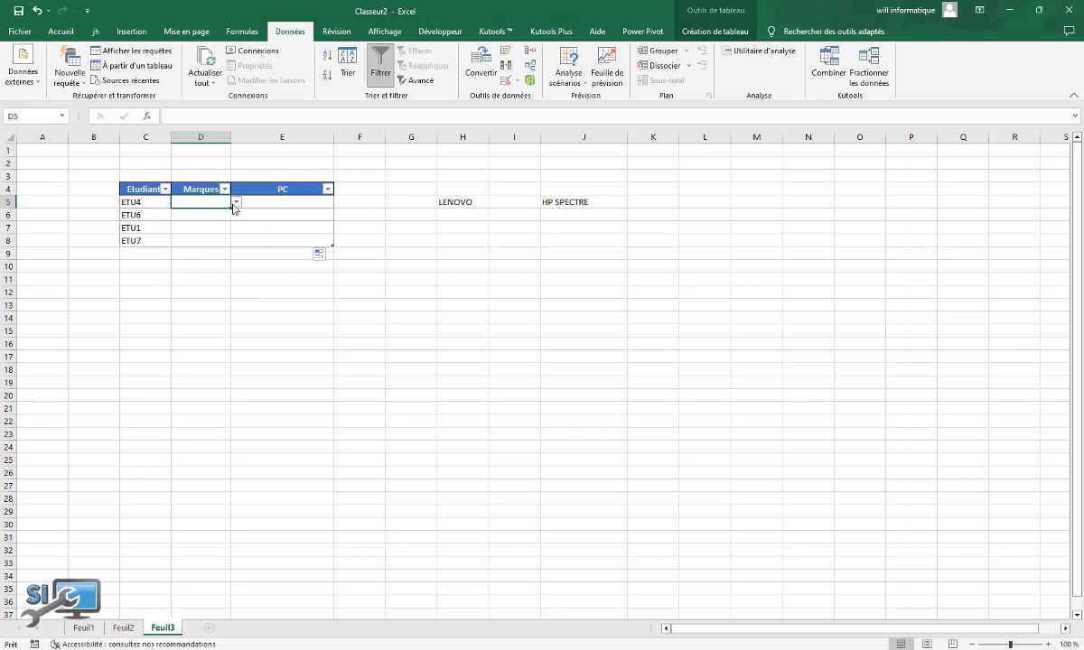
click(235, 203)
click(224, 213)
click(312, 203)
click(339, 206)
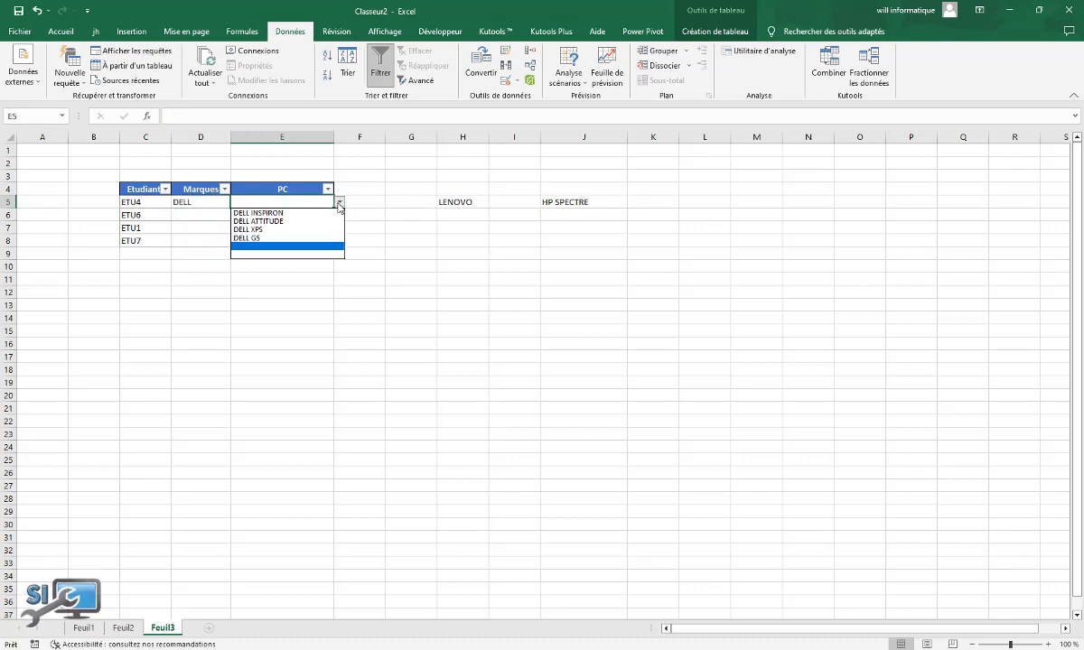
click(302, 222)
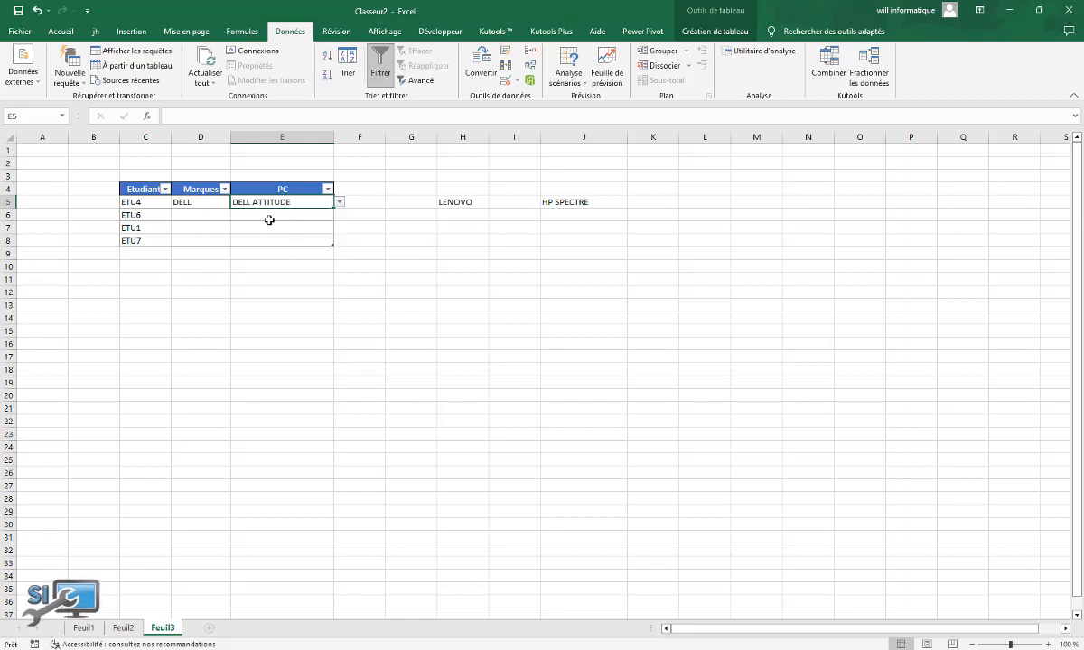
Choose HP as the brand for student ETU6 and check which PC models the E6 drop-down list offers
click(196, 214)
click(236, 215)
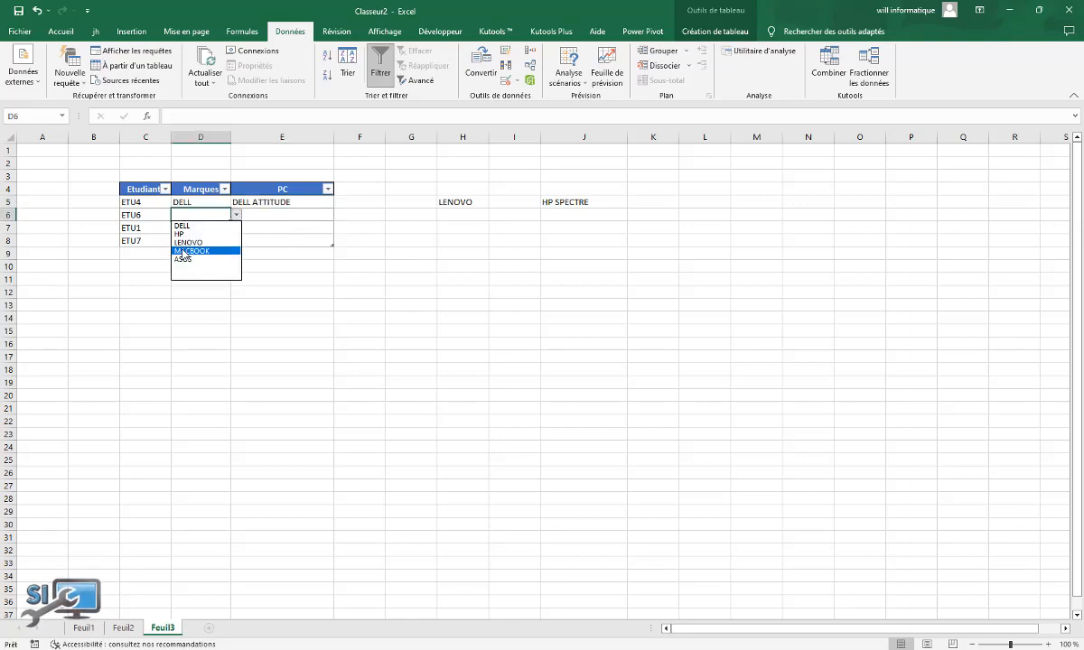
click(185, 235)
click(298, 214)
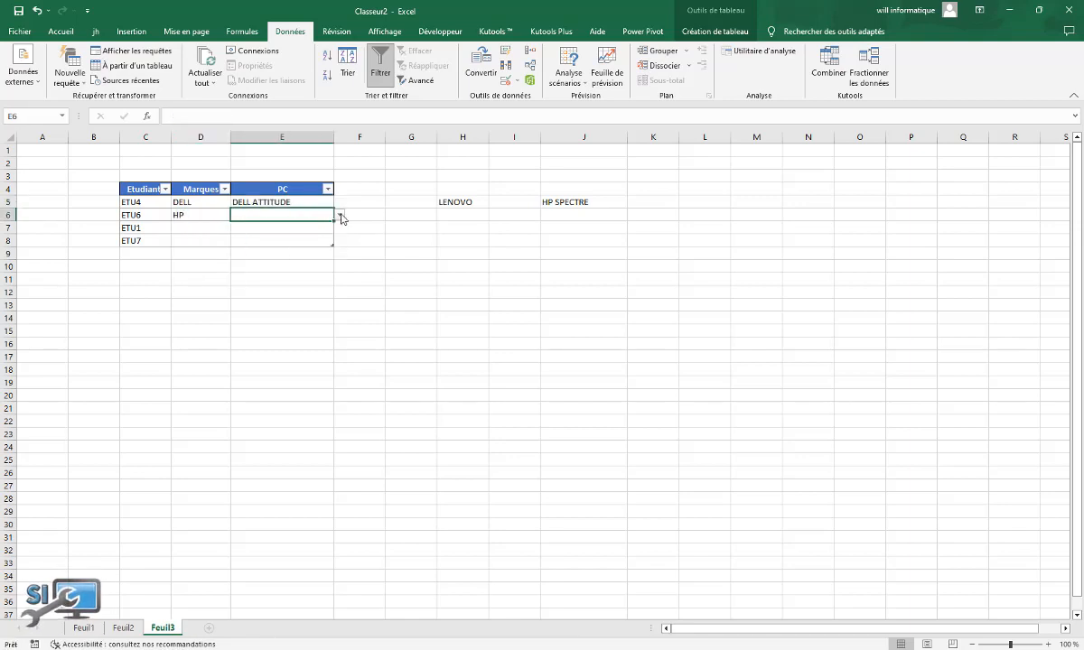
click(339, 215)
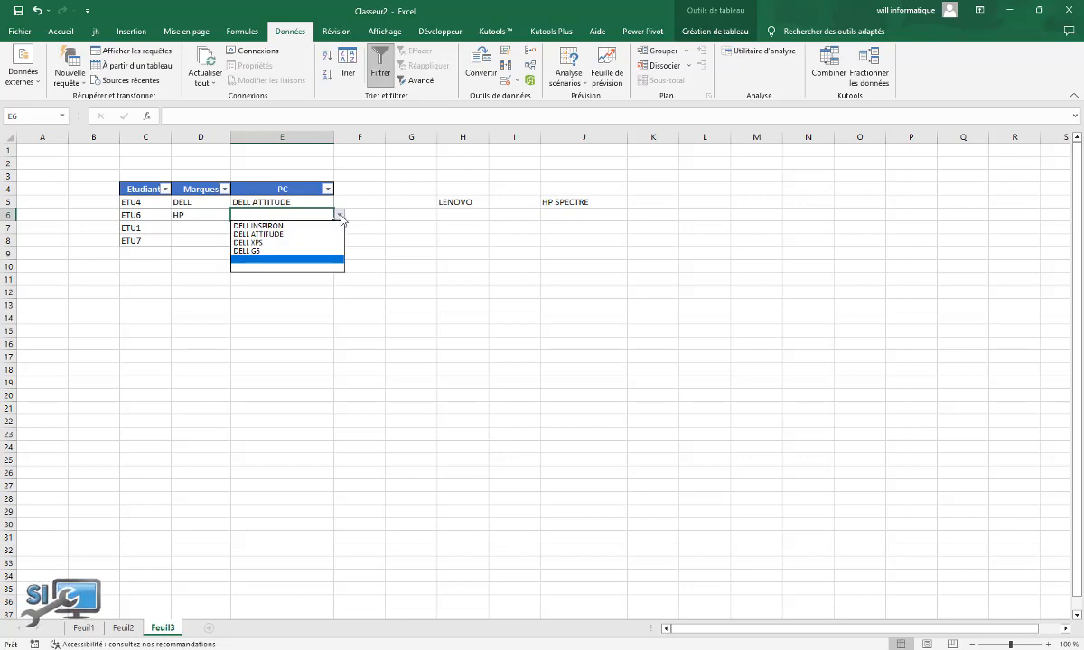
Change E5's data validation list source to =indirect($D5) so that the brand reference keeps column D fixed and the row relative
click(289, 201)
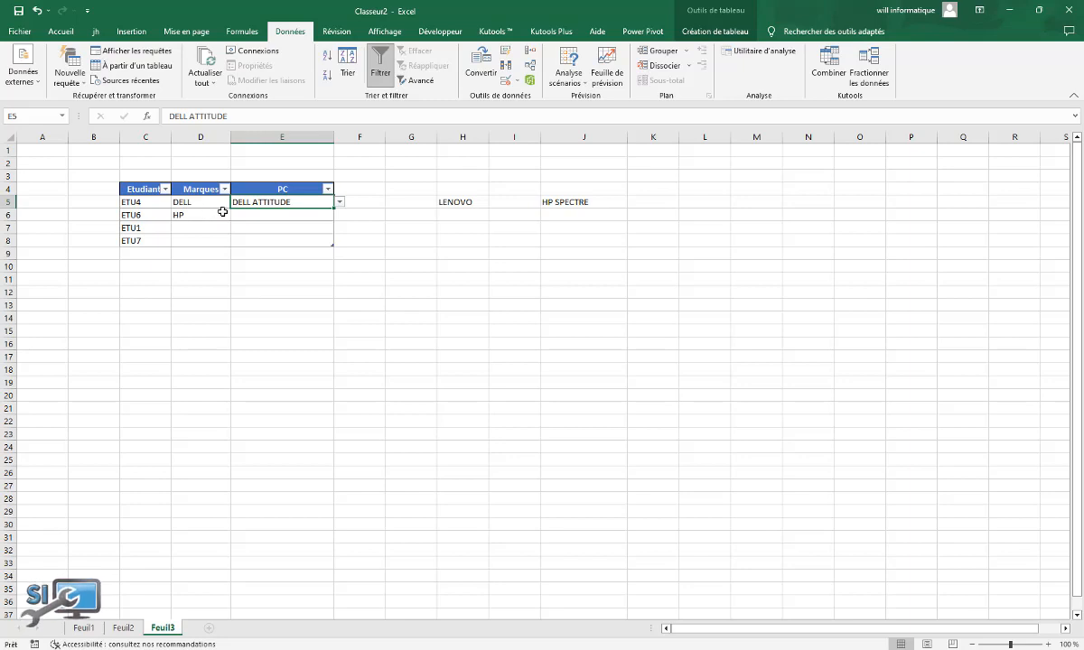
click(517, 80)
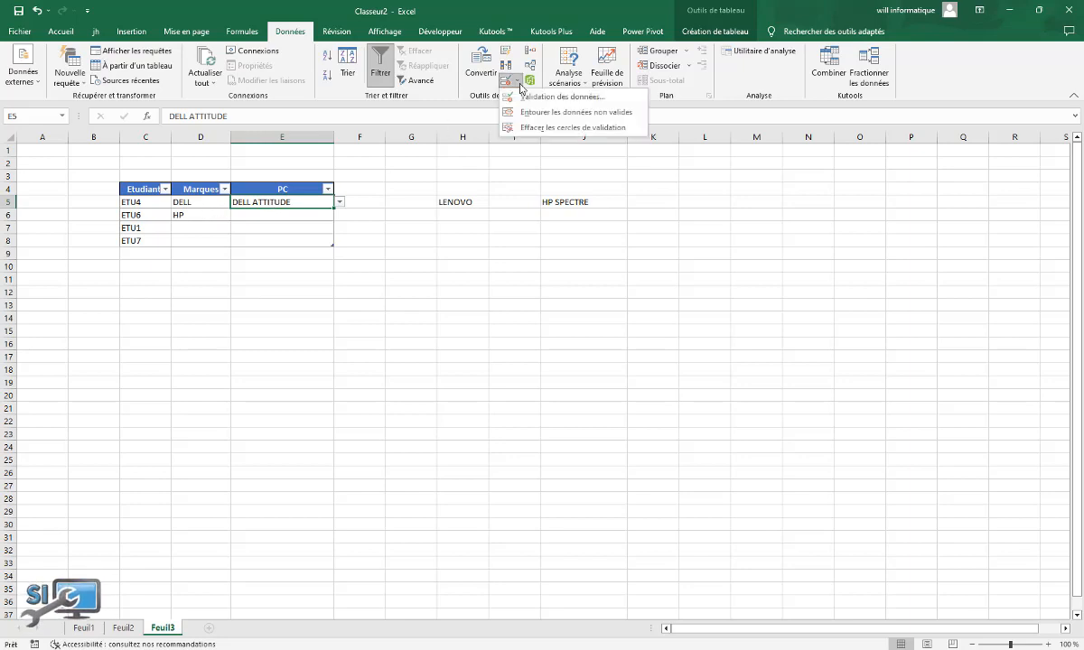
click(560, 95)
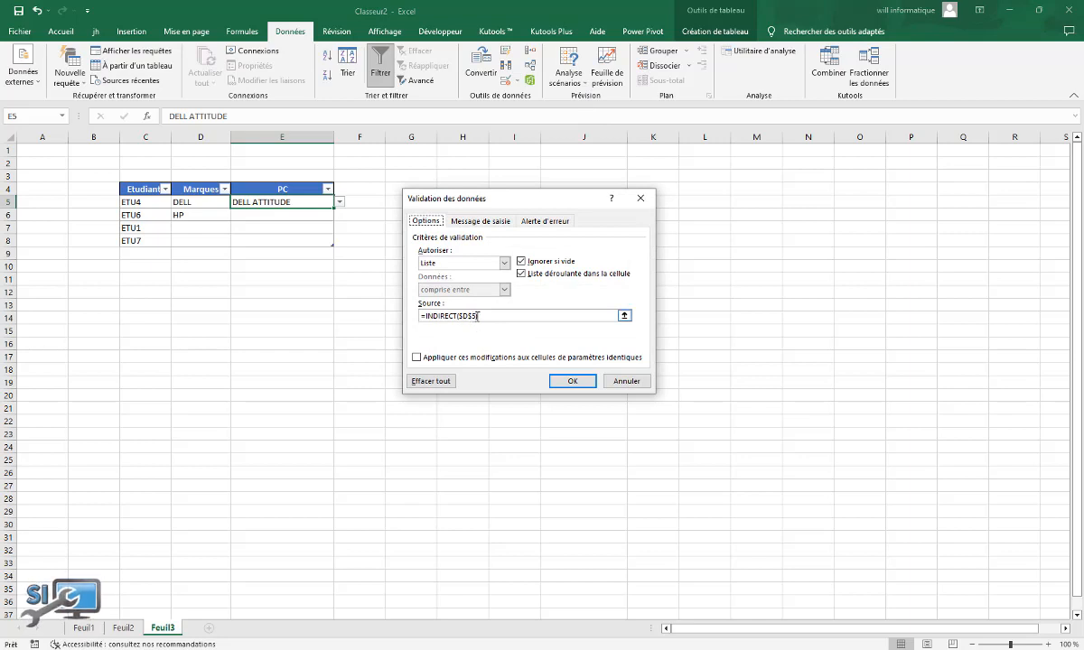
key(ctrl+Page_Up)
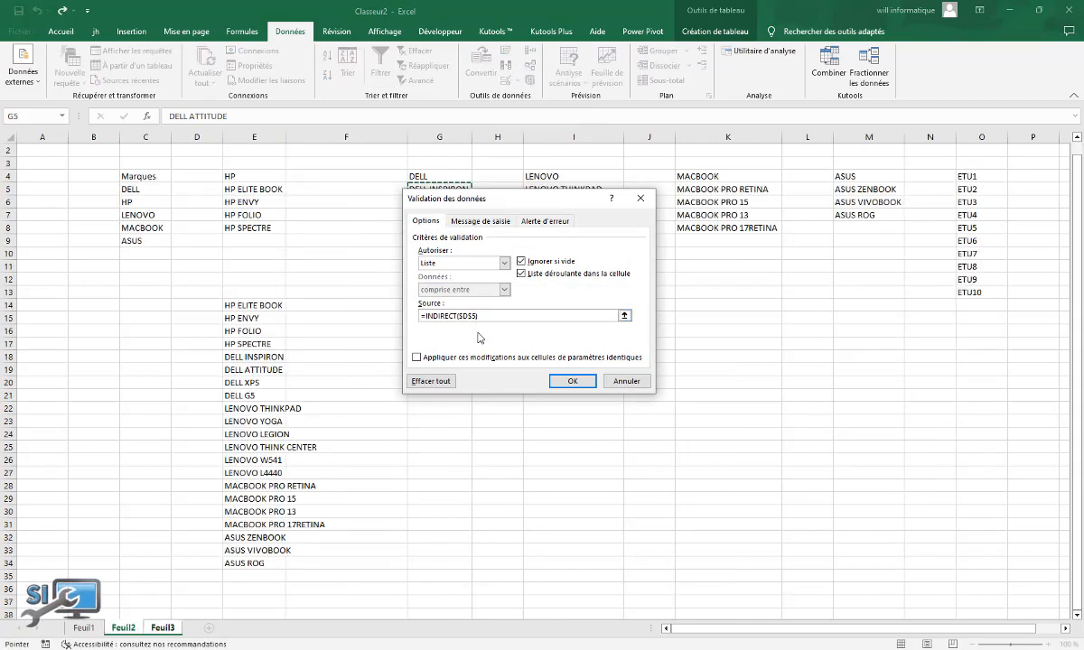
key(ctrl+a)
text(=DELL)
key(BackSpace)
key(BackSpace)
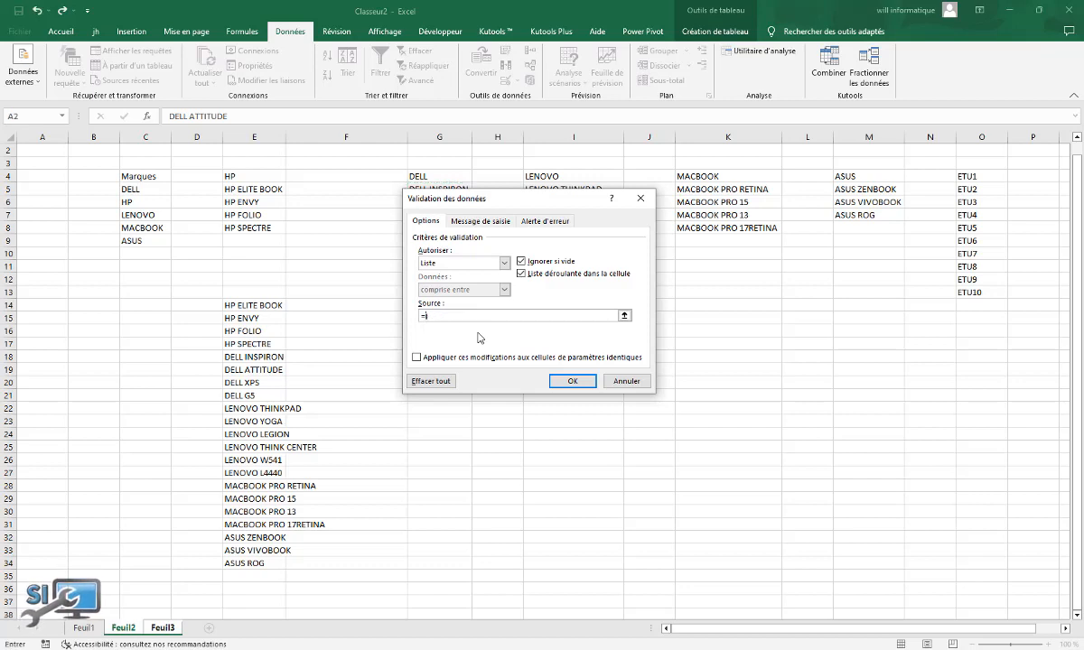
text(Feuil2!$B$)
key(BackSpace)
key(BackSpace)
key(BackSpace)
key(BackSpace)
key(BackSpace)
key(BackSpace)
key(BackSpace)
key(BackSpace)
key(BackSpace)
key(BackSpace)
key(BackSpace)
click(163, 627)
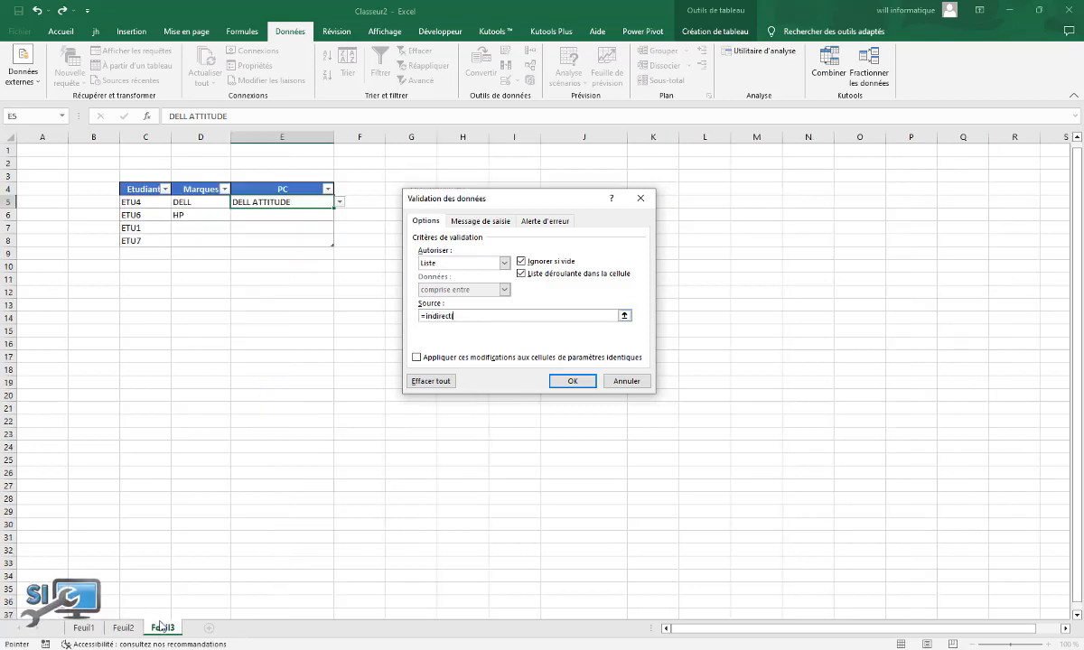
click(185, 202)
key(F4)
key(F4)
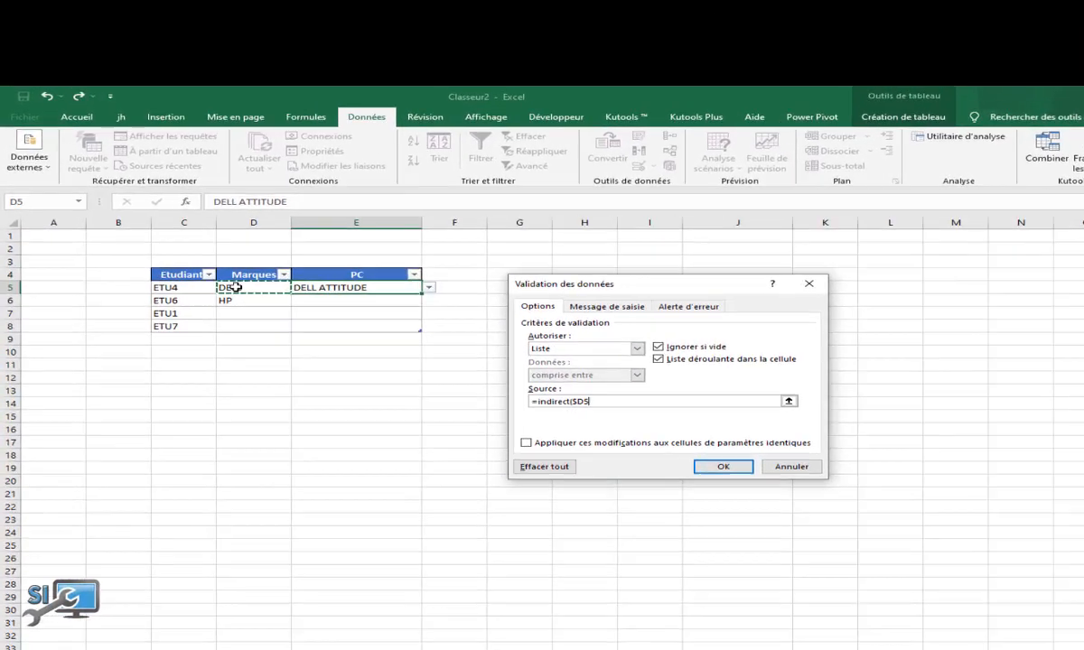
text())
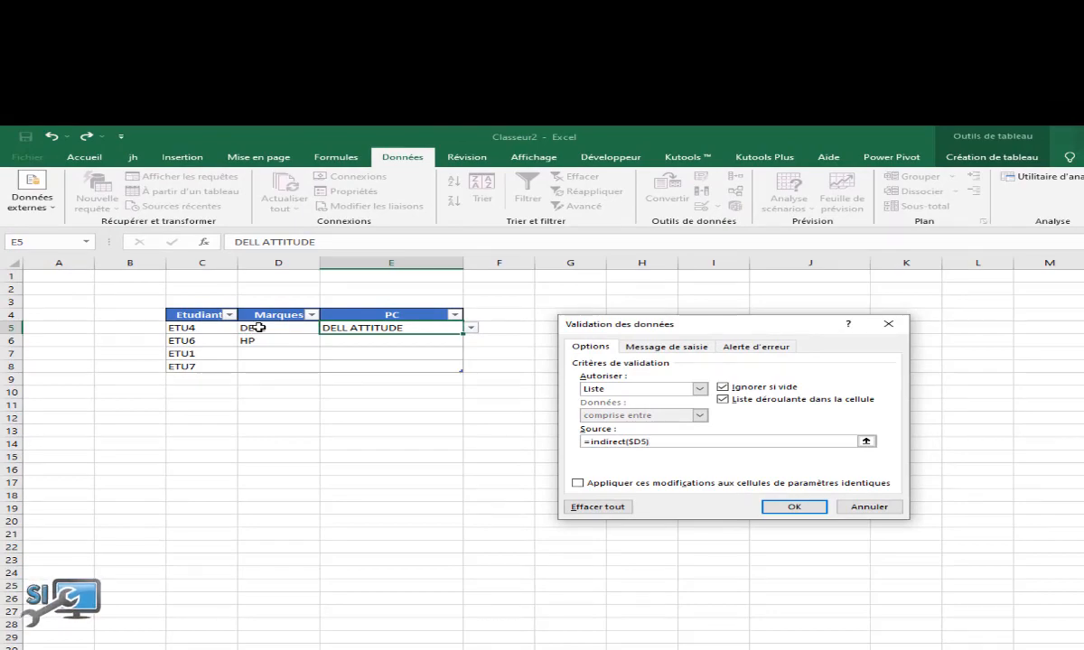
key(Return)
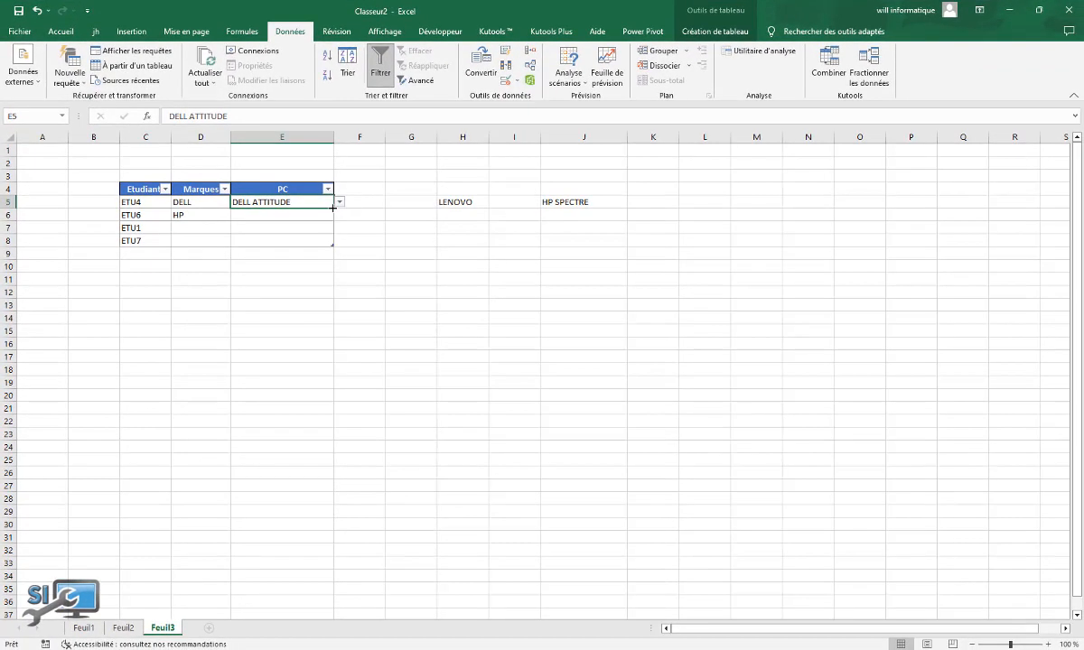
Clear E5, fill its updated drop-down down the PC column to row 8, and choose DELL ATTITUDE for student ETU4
mouse_move(334, 209)
mouse_down()
mouse_move(331, 240)
mouse_move(319, 206)
mouse_move(325, 249)
mouse_move(305, 203)
mouse_up()
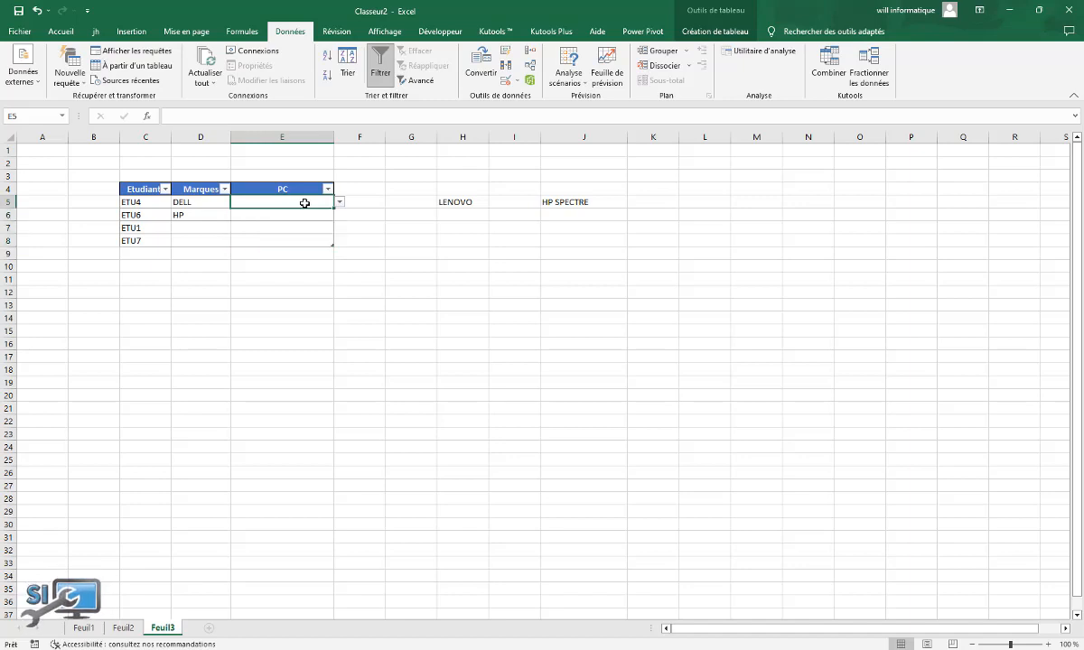
click(340, 201)
click(311, 220)
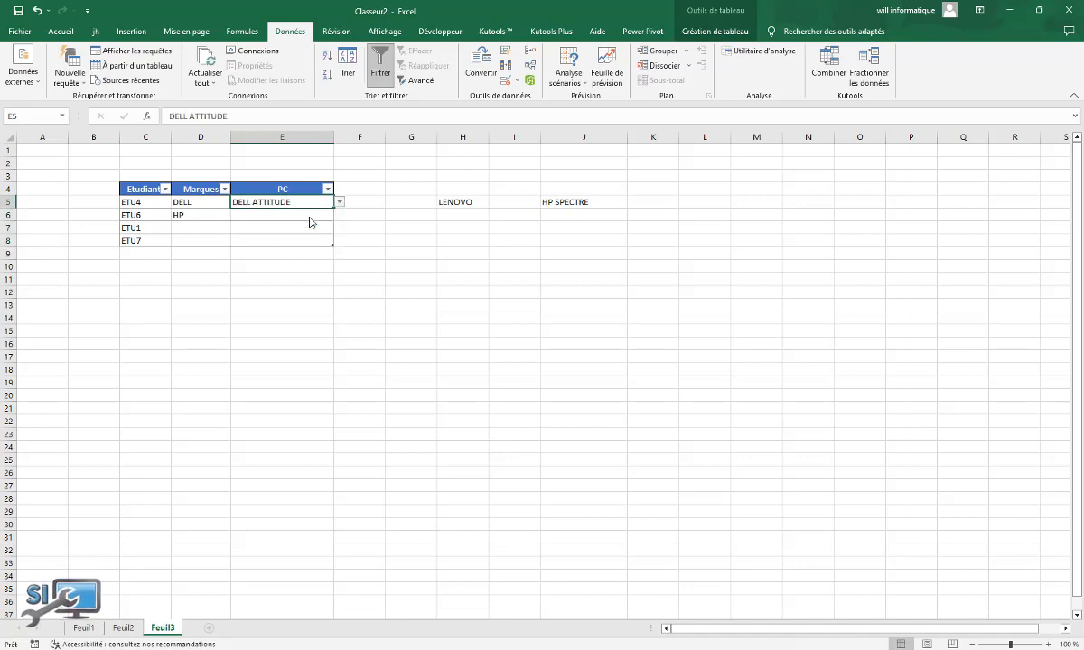
Choose HP ENVY as the PC model for student ETU6 from the E6 drop-down list
click(294, 215)
click(339, 215)
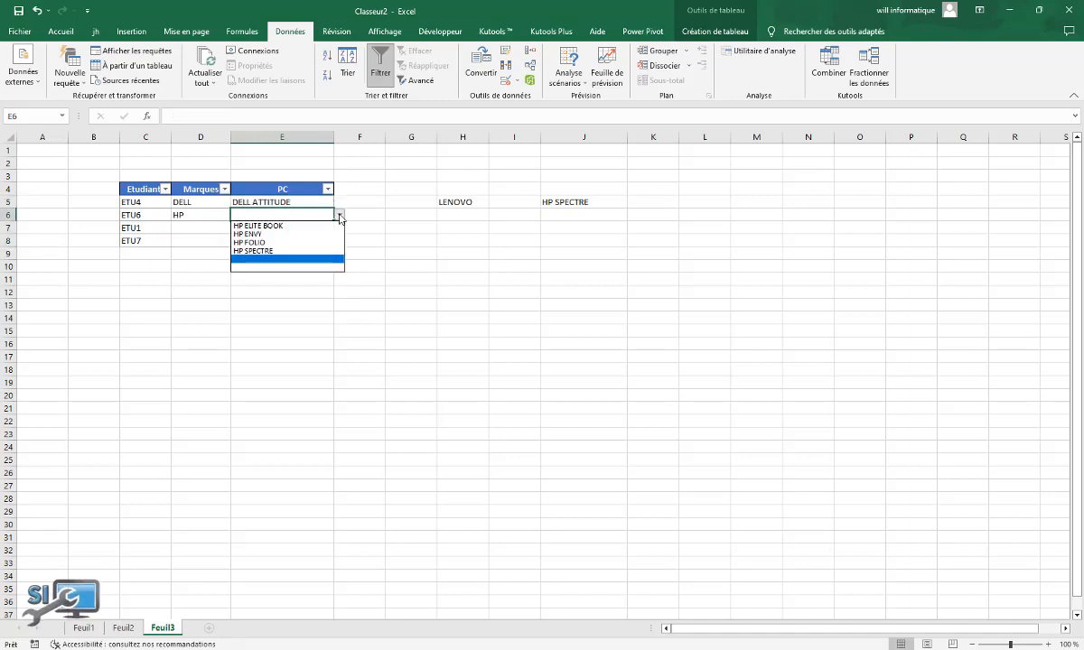
click(286, 234)
Assign the brand MACBOOK and the PC model MACBOOK PRO 15 to student ETU1
click(221, 227)
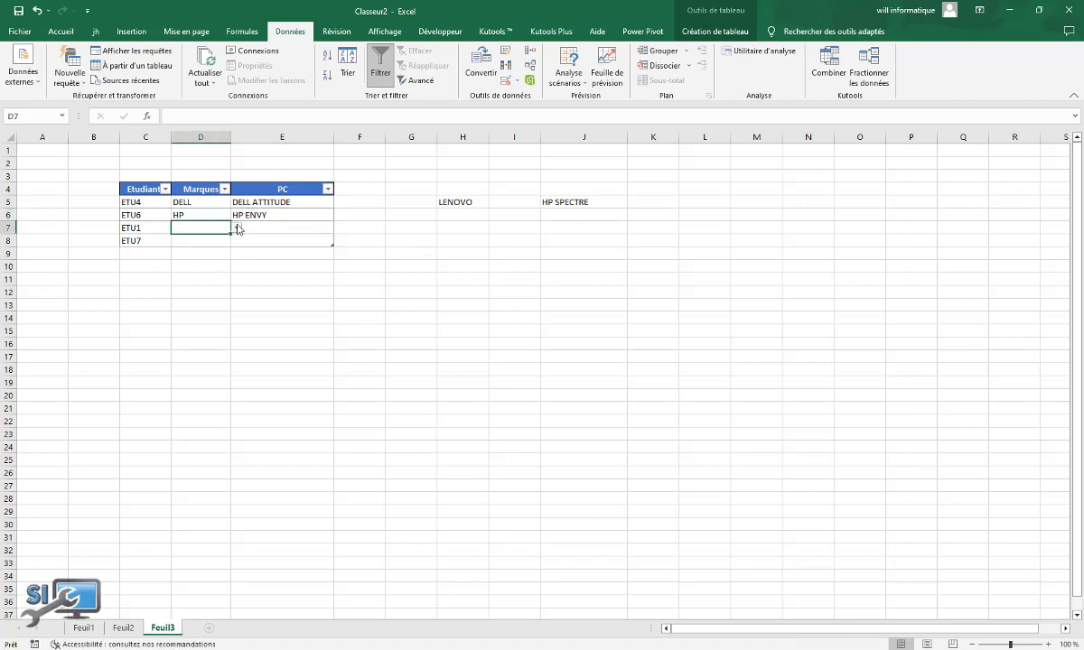
click(237, 228)
click(200, 262)
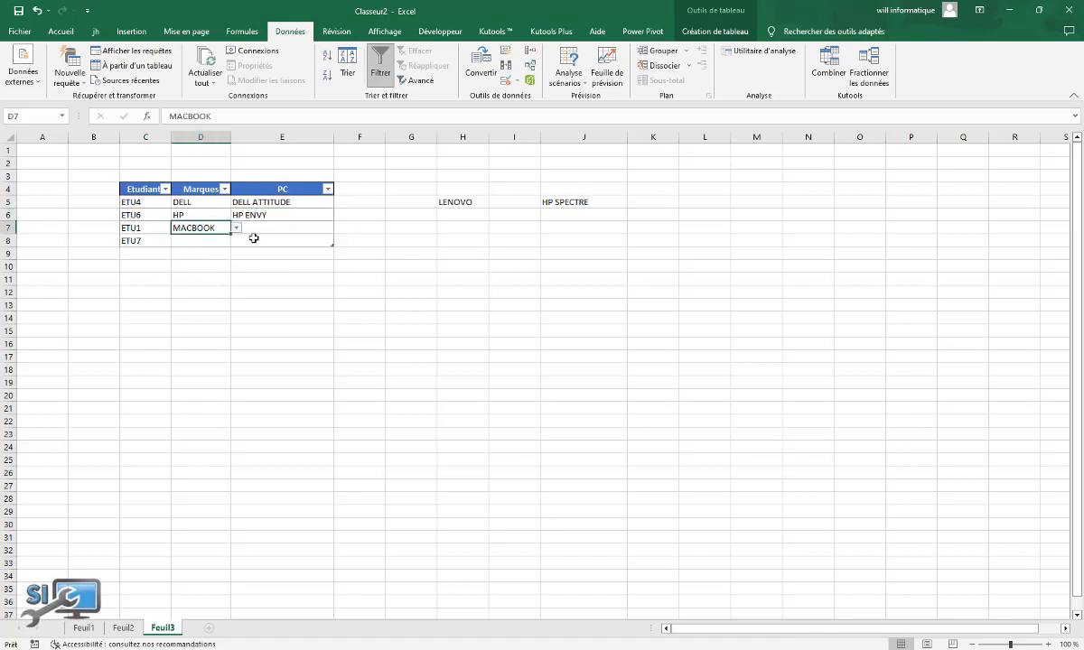
click(280, 228)
click(339, 228)
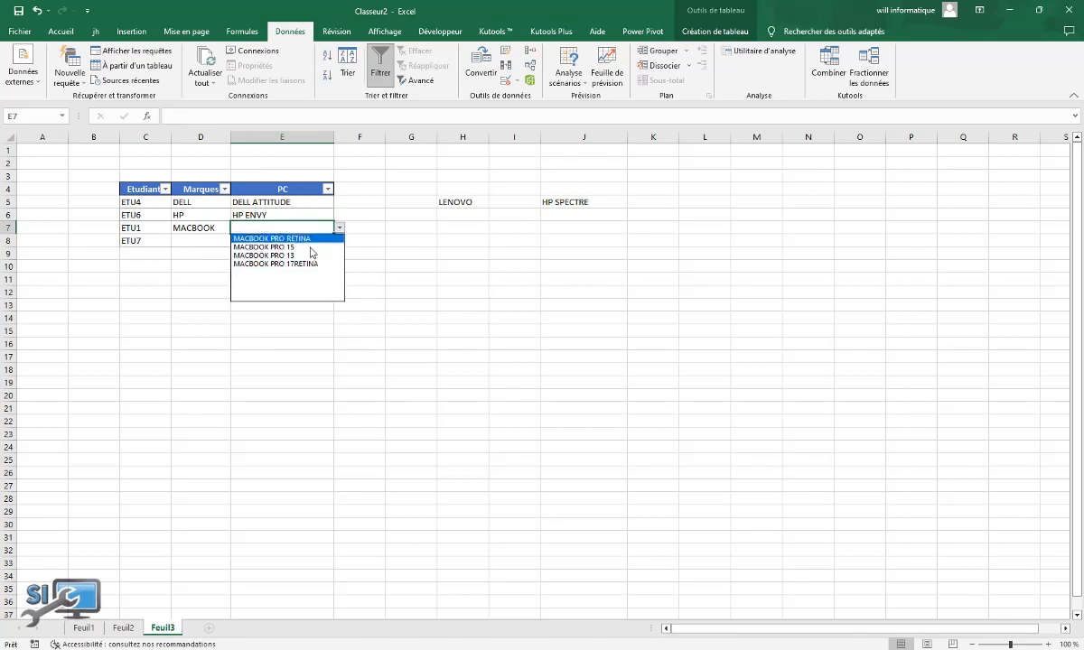
click(278, 247)
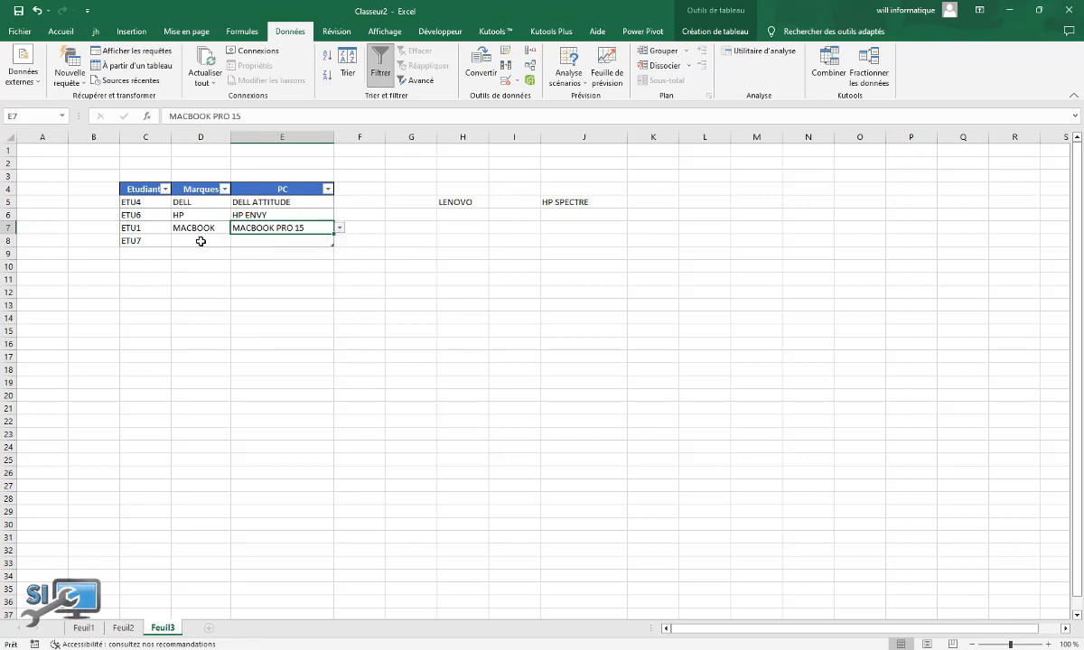
Assign the brand LENOVO and the PC model LENOVO W541 to student ETU7
click(201, 241)
click(236, 241)
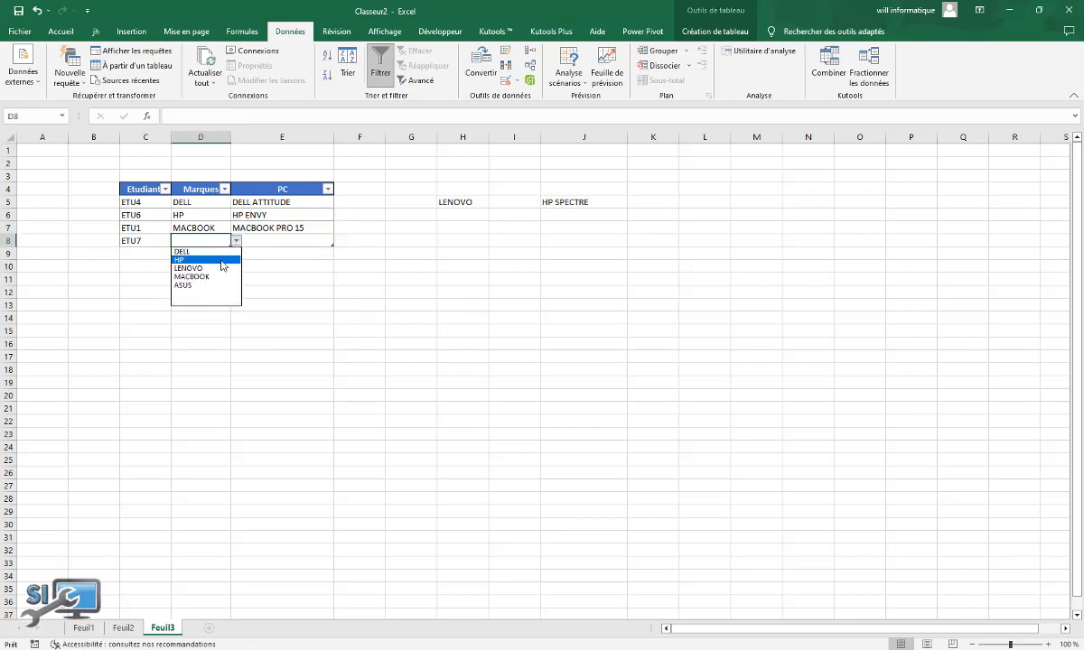
click(199, 268)
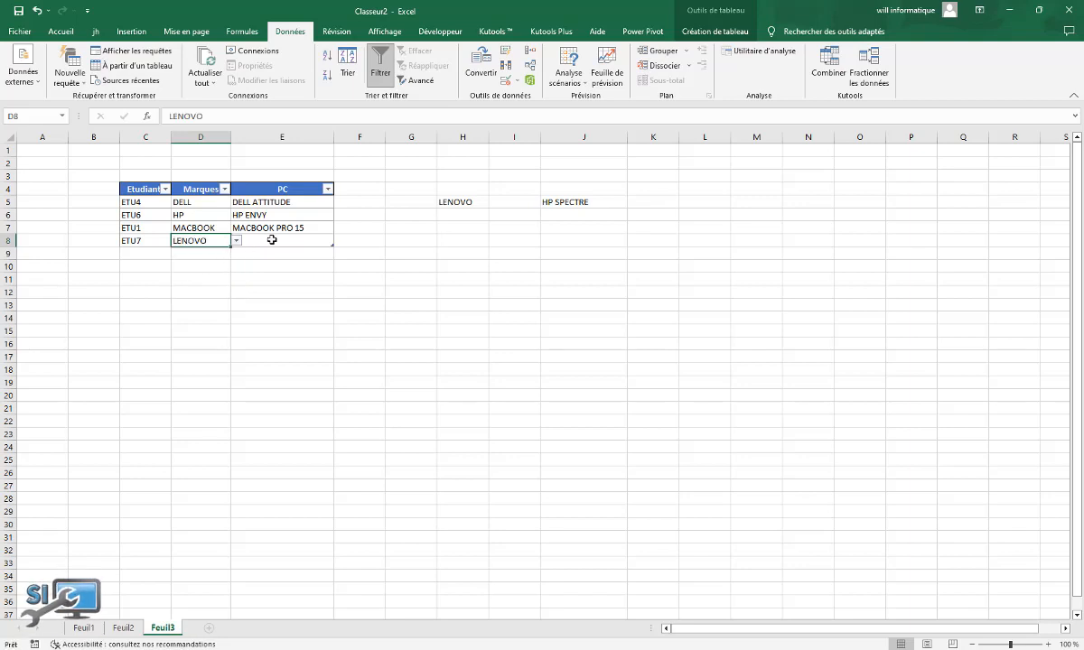
click(271, 239)
click(339, 240)
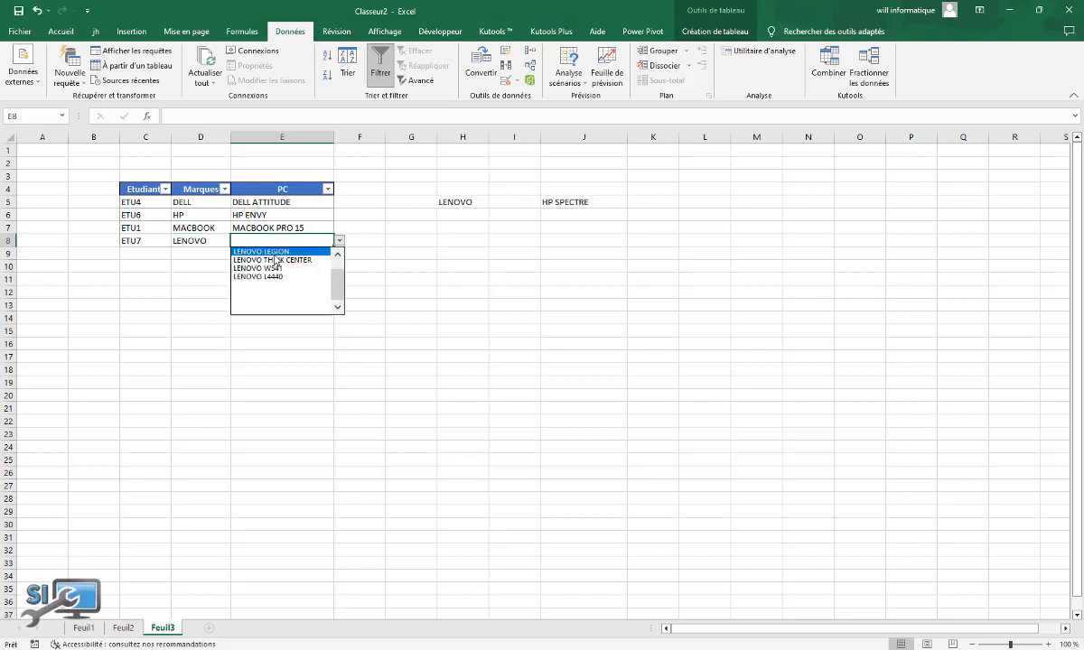
click(271, 268)
click(400, 226)
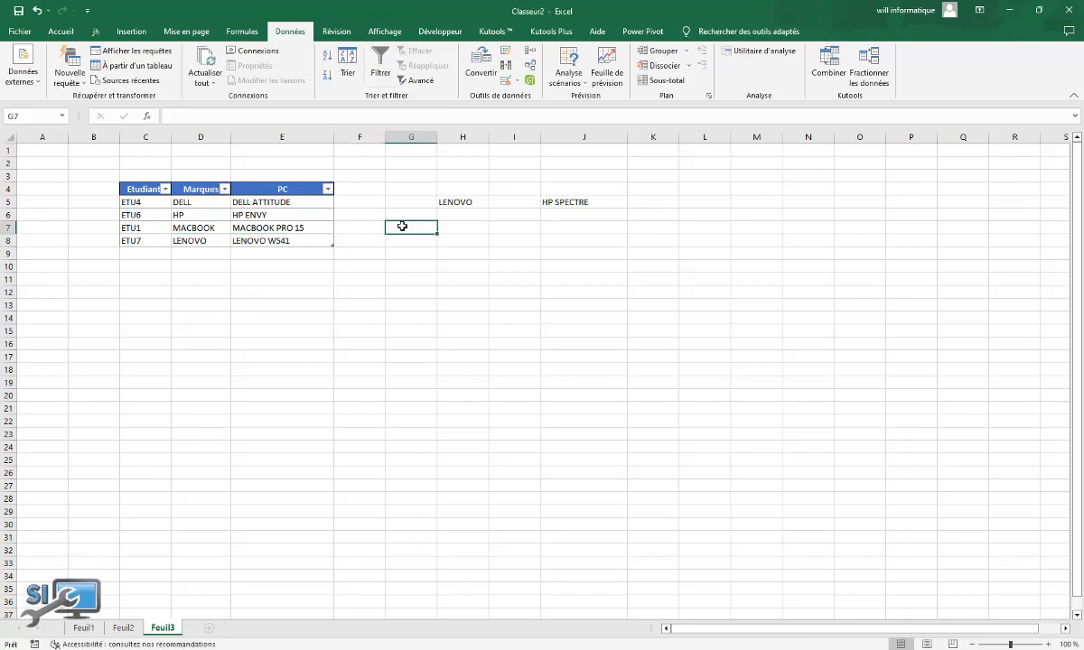